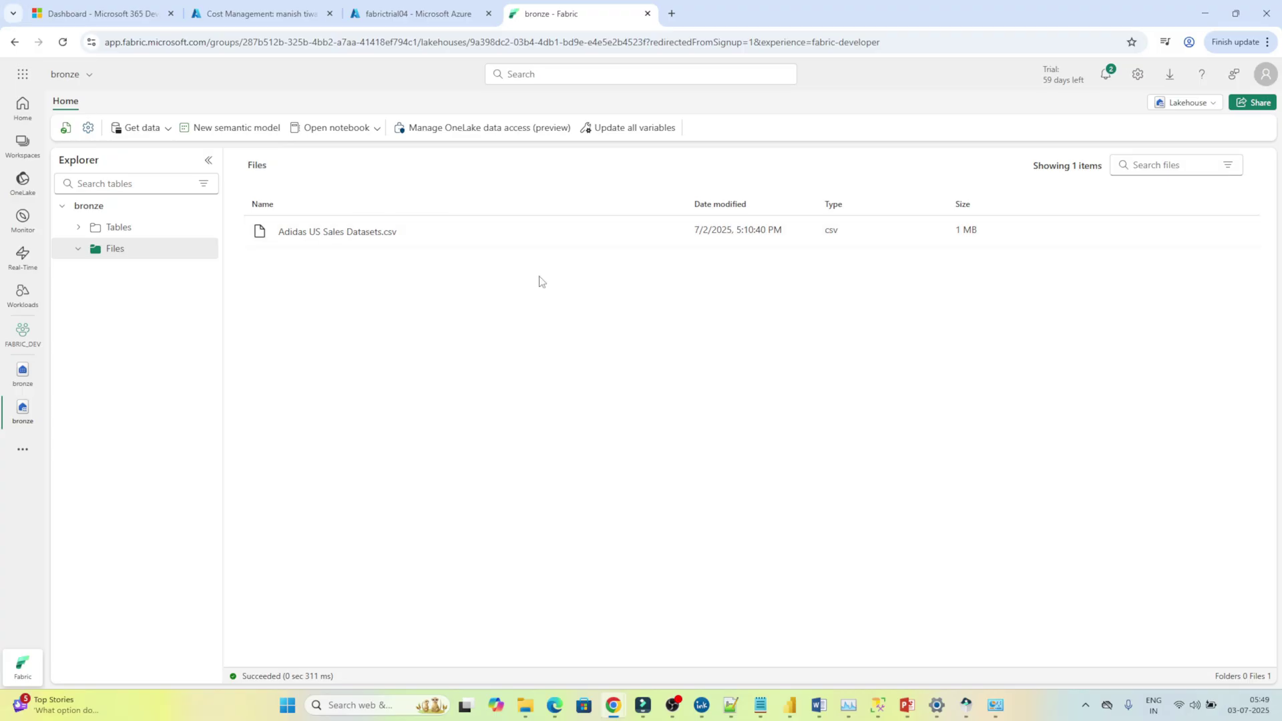
Step: Open a new File Explorer window to examine its available locations, and return to the Fabric lakehouse in Chrome
{"action": "left_click", "coordinate": [525, 711]}
{"action": "right_click", "coordinate": [526, 711]}
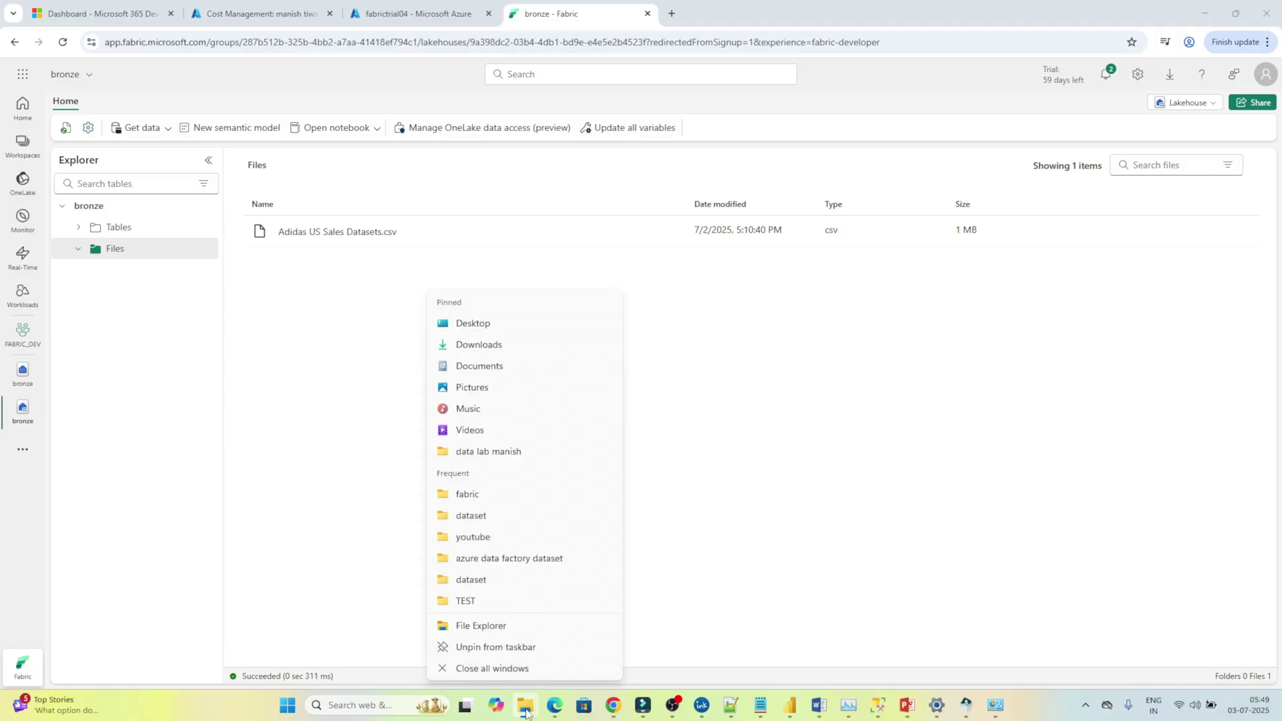
{"action": "left_click", "coordinate": [490, 626]}
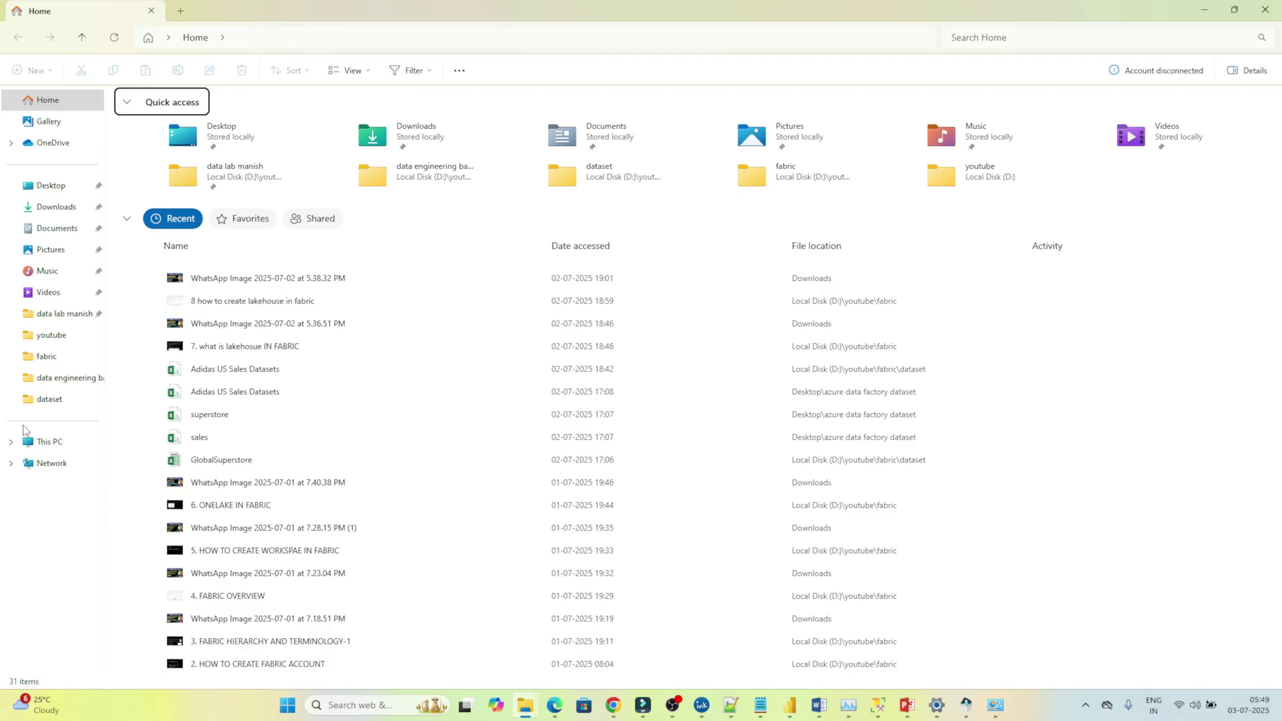
{"action": "key", "text": "alt+Tab"}
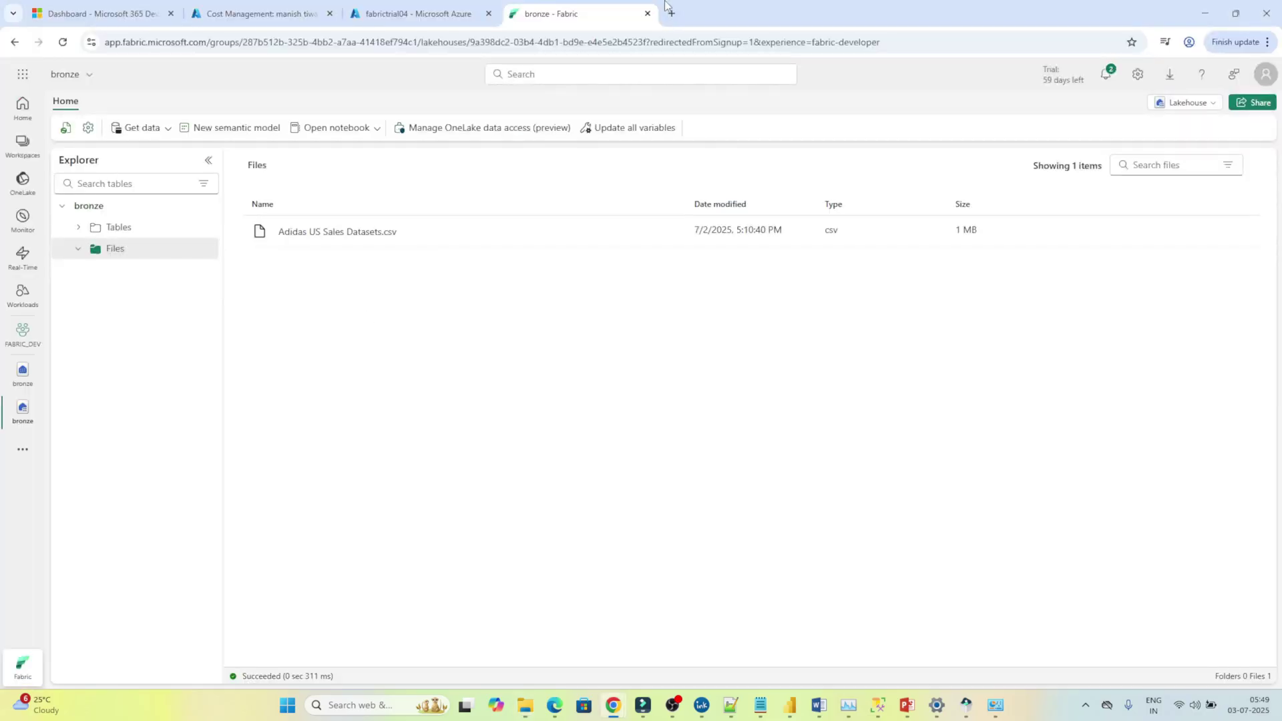
Step: Search the web for "one lake explorer" in a new tab and download Microsoft OneLake file explorer for Windows in English
{"action": "left_click", "coordinate": [670, 12]}
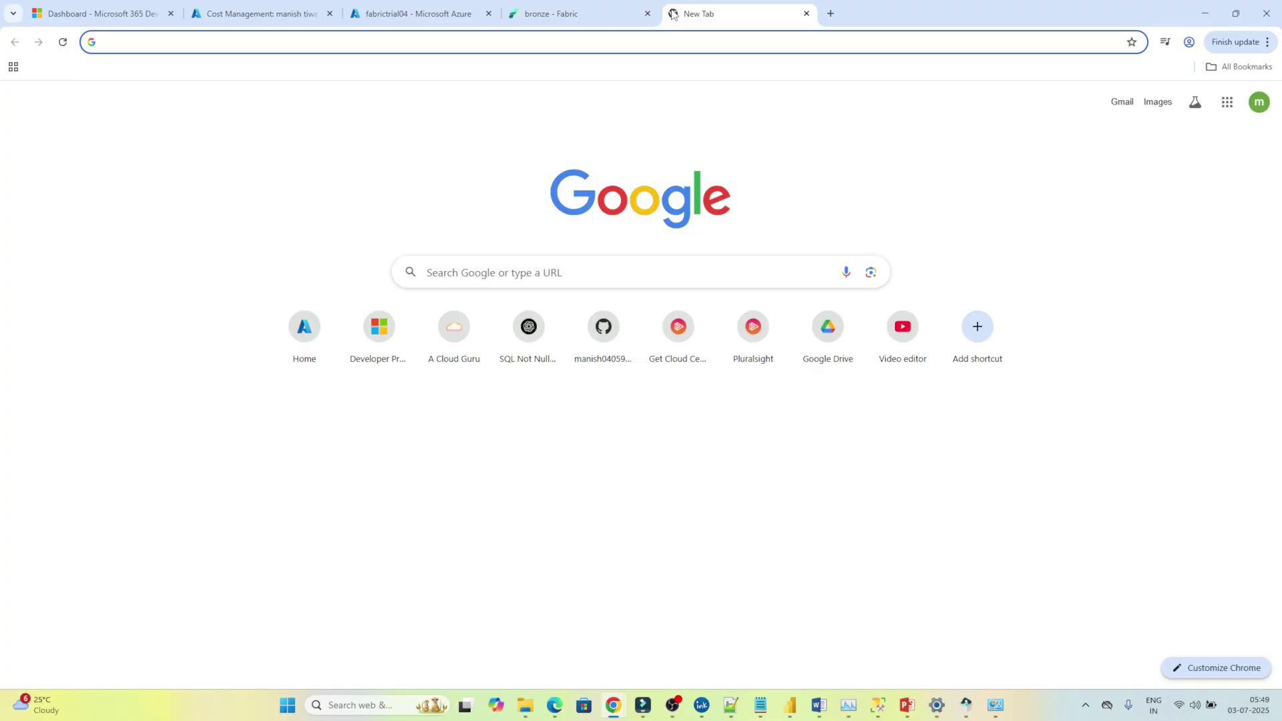
{"action": "type", "text": "one la"}
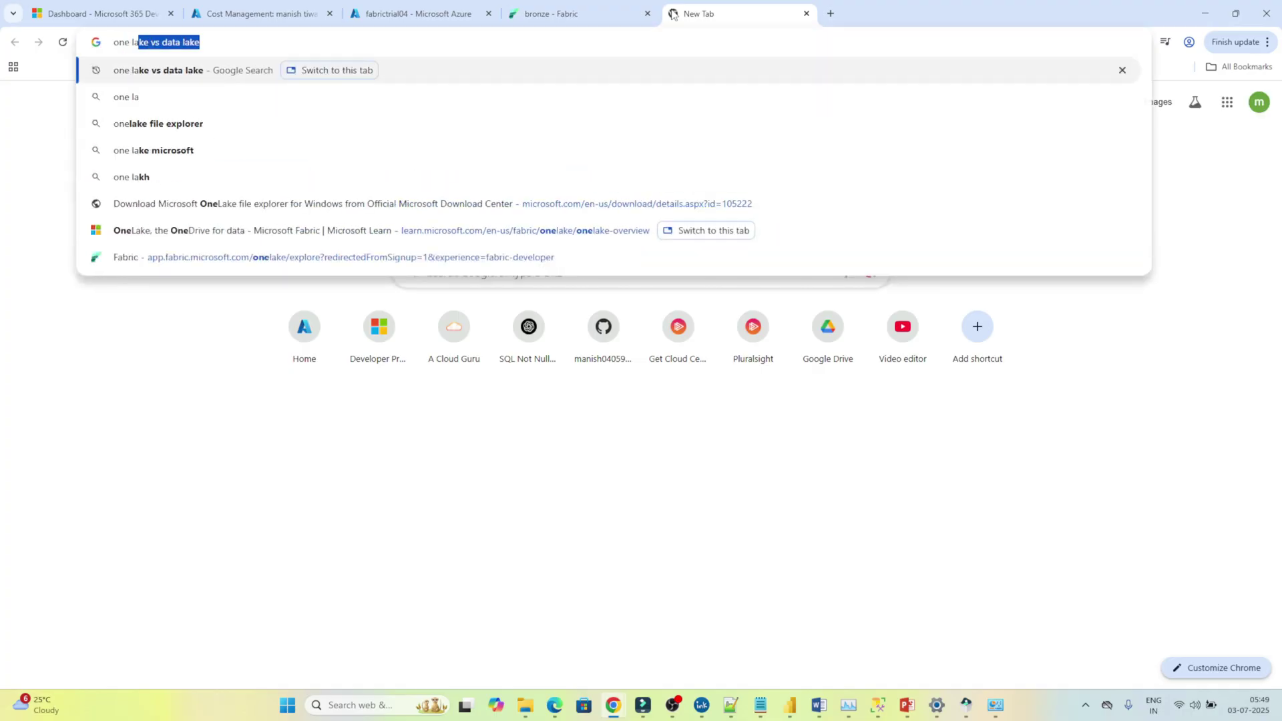
{"action": "type", "text": "ke ex"}
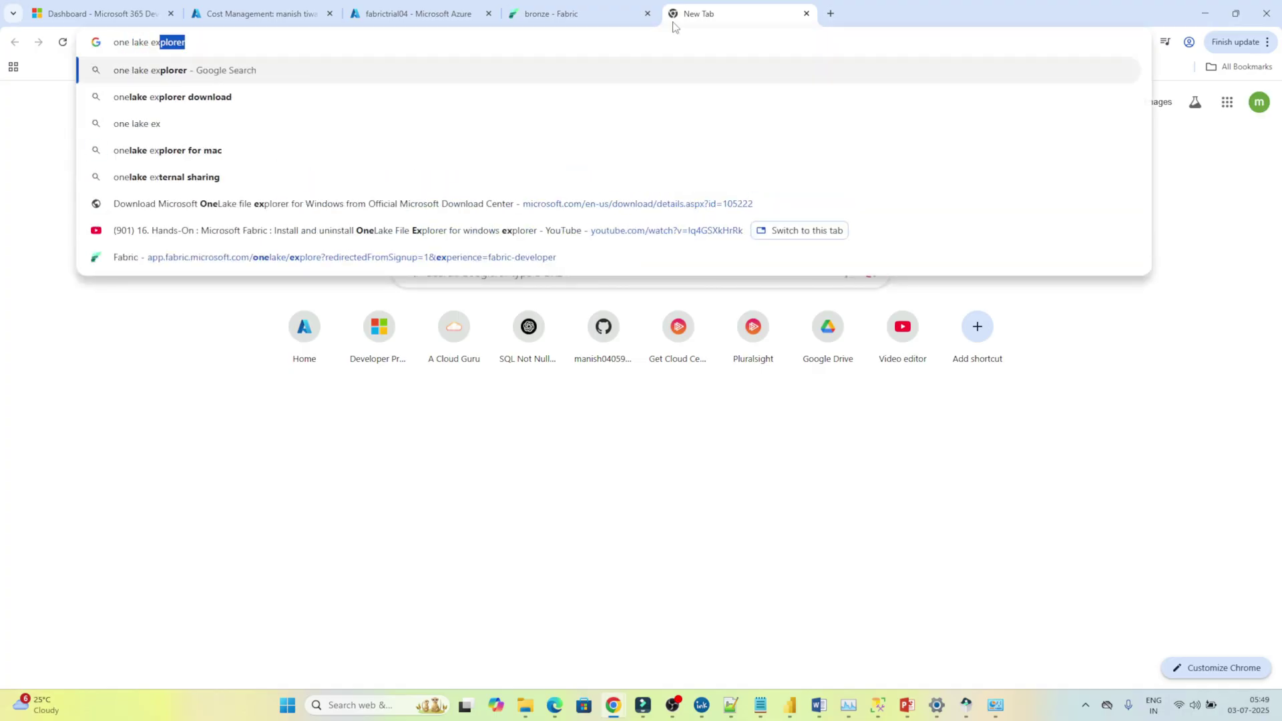
{"action": "left_click", "coordinate": [603, 70]}
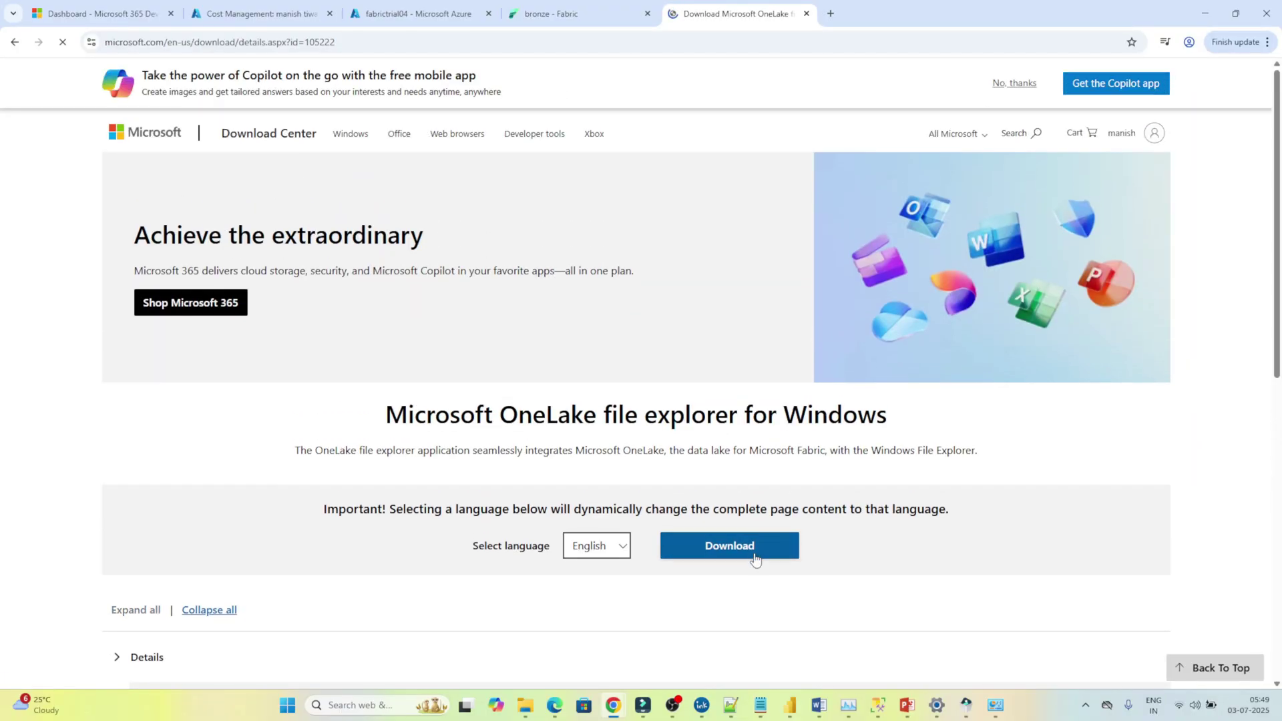
{"action": "left_click", "coordinate": [746, 547]}
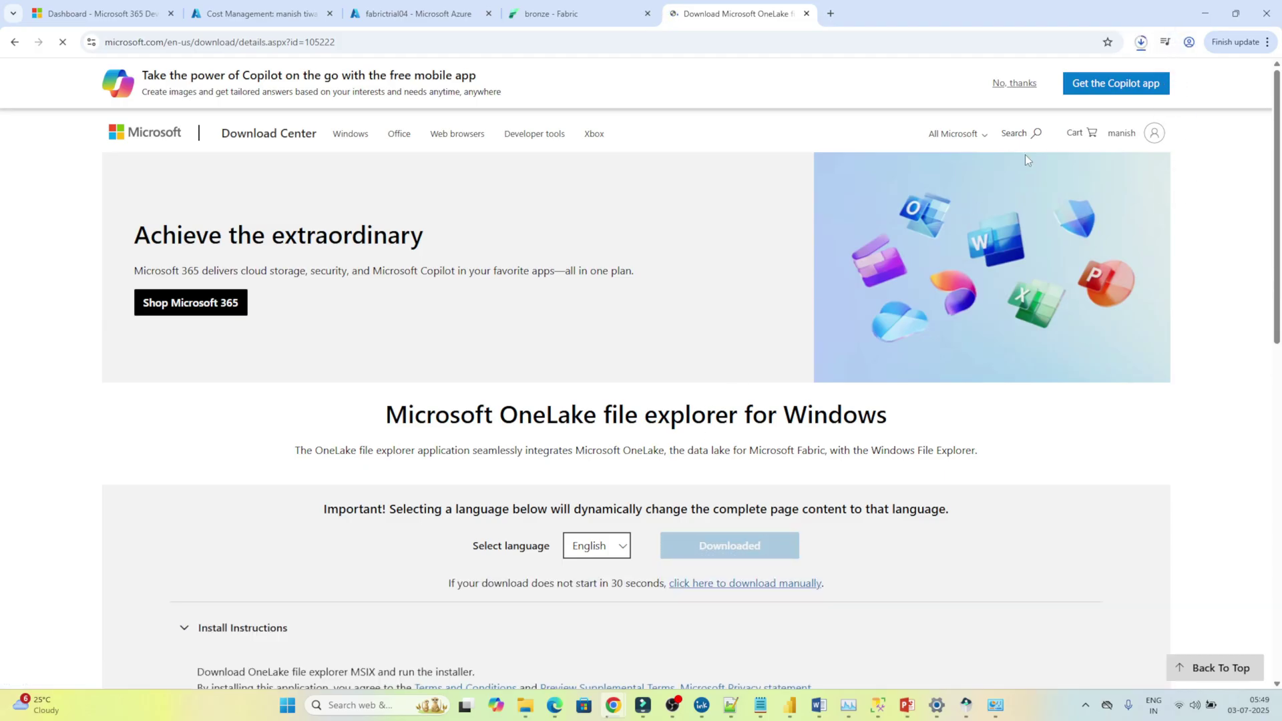
Step: Run the downloaded OneLake_PuPr_1.0.13.0.msix and install Microsoft OneLake file explorer (Preview) with launch when ready enabled
{"action": "left_click", "coordinate": [1142, 44]}
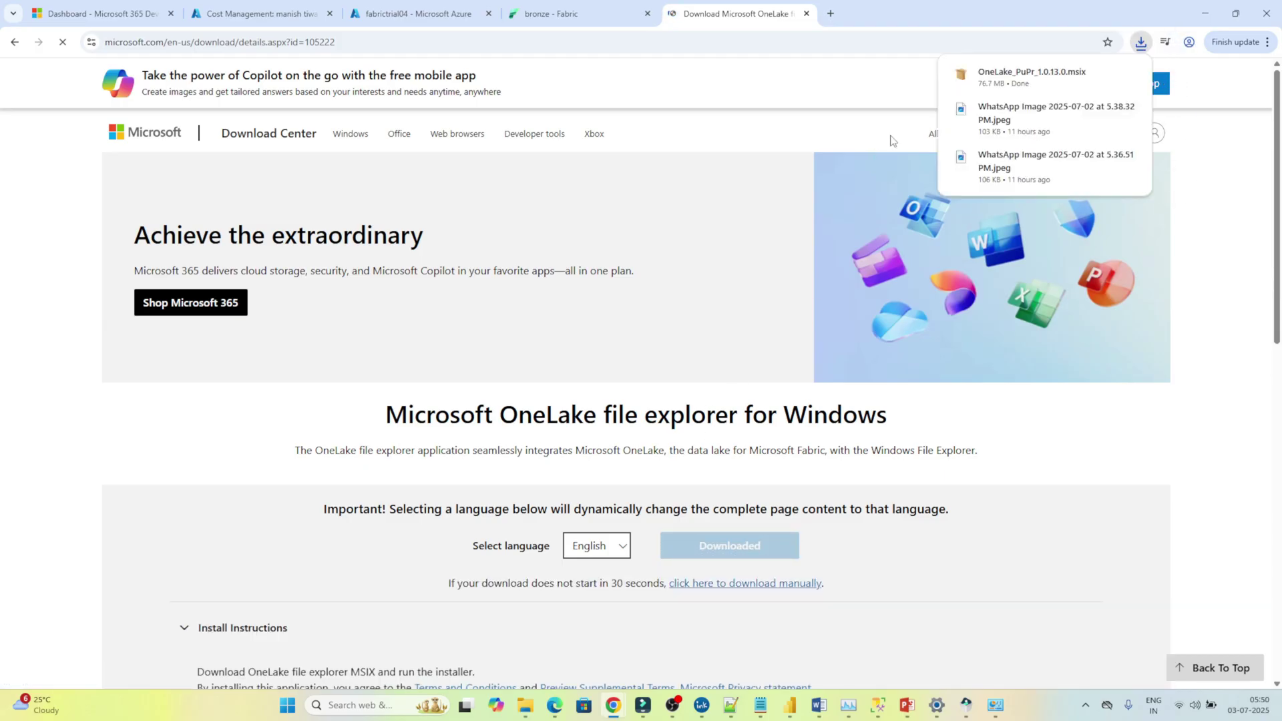
{"action": "mouse_move", "coordinate": [1013, 78]}
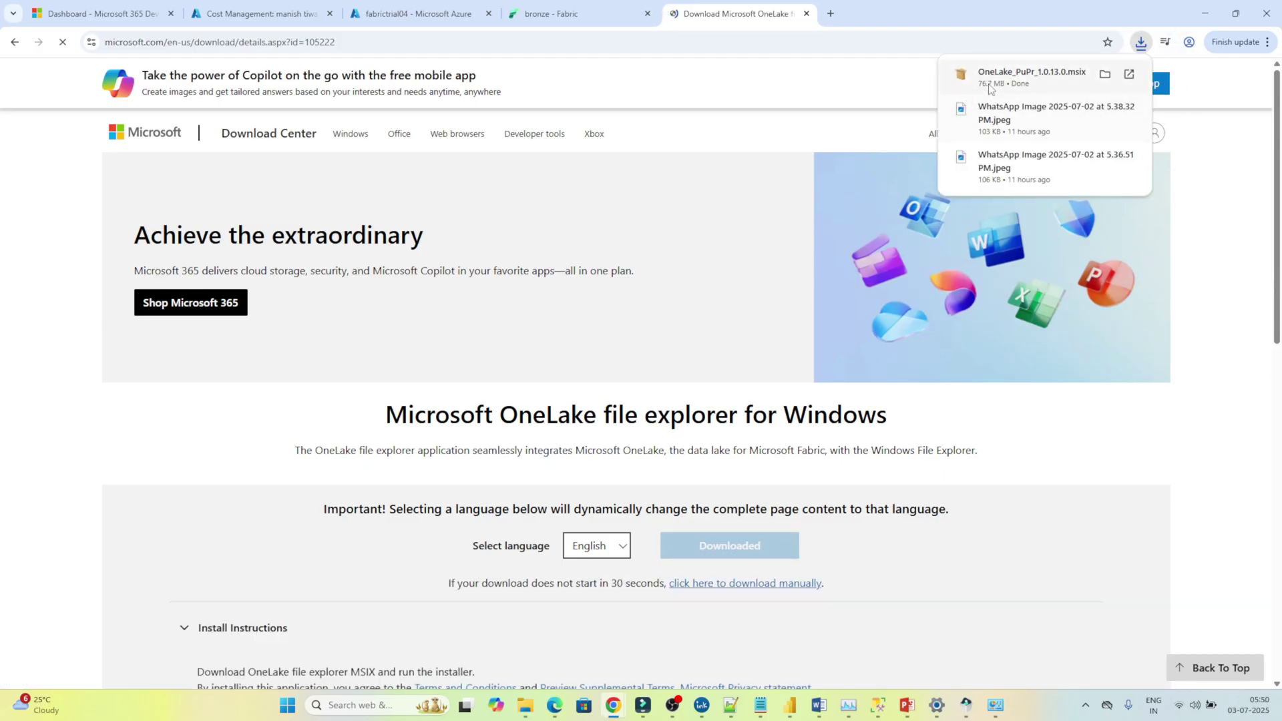
{"action": "left_click", "coordinate": [1030, 77]}
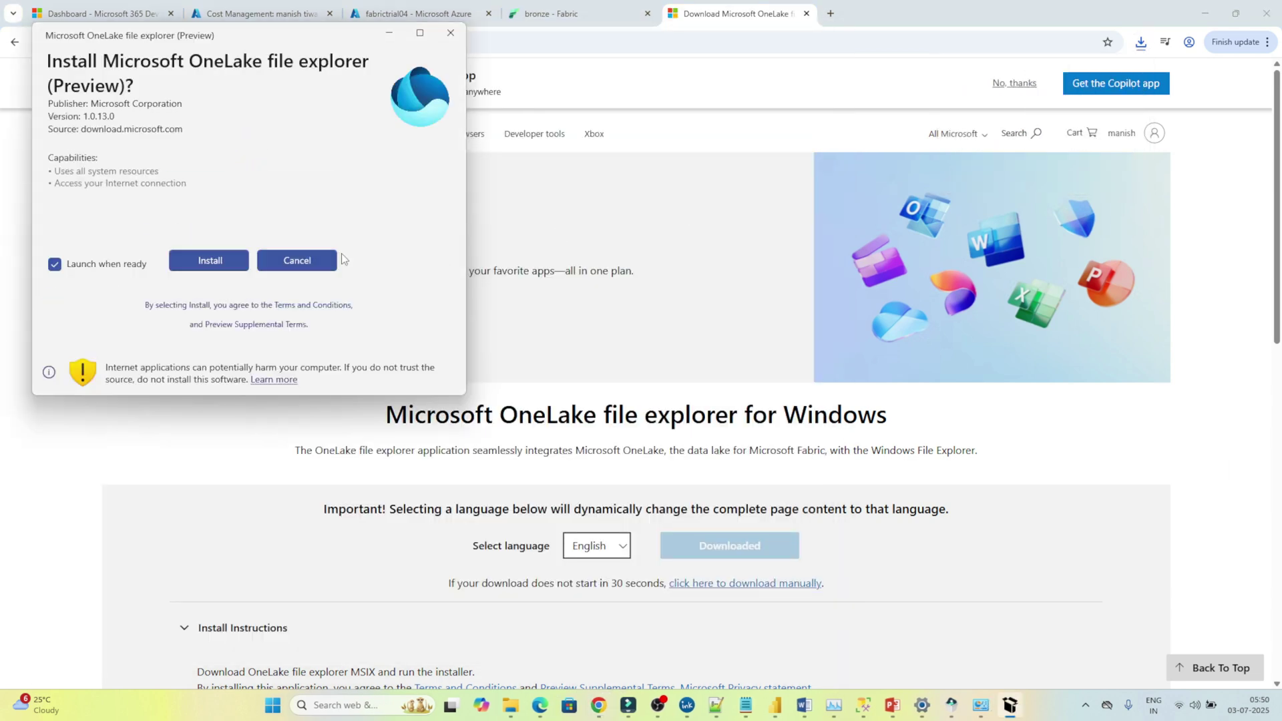
{"action": "left_click", "coordinate": [217, 266]}
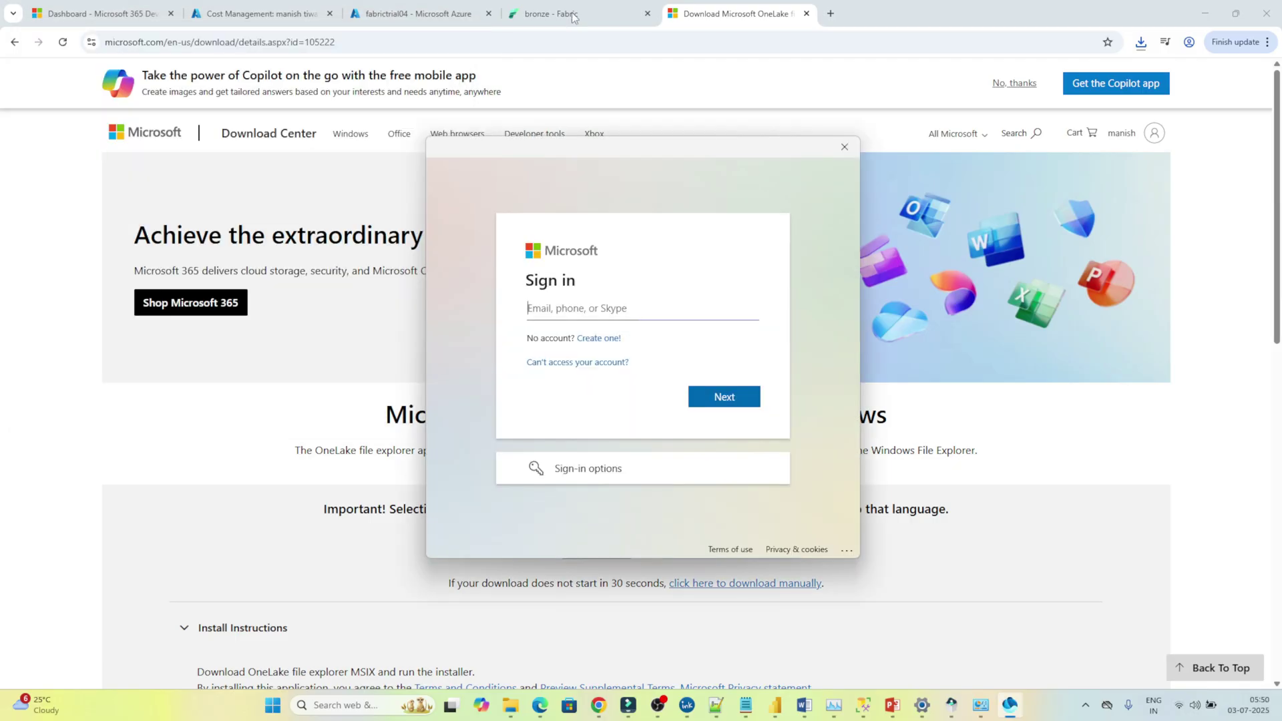
Step: Copy the account e-mail from the Fabric profile and submit it in the OneLake sign-in window
{"action": "left_click", "coordinate": [563, 4]}
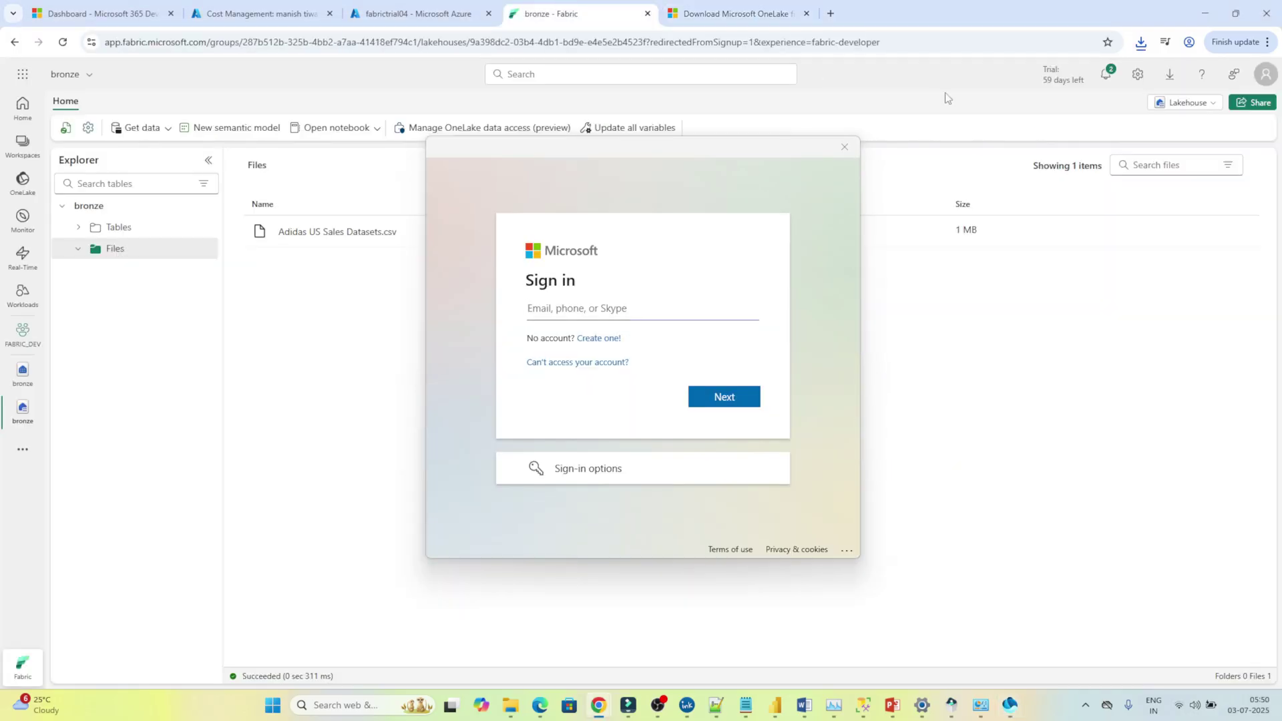
{"action": "left_click", "coordinate": [1267, 79]}
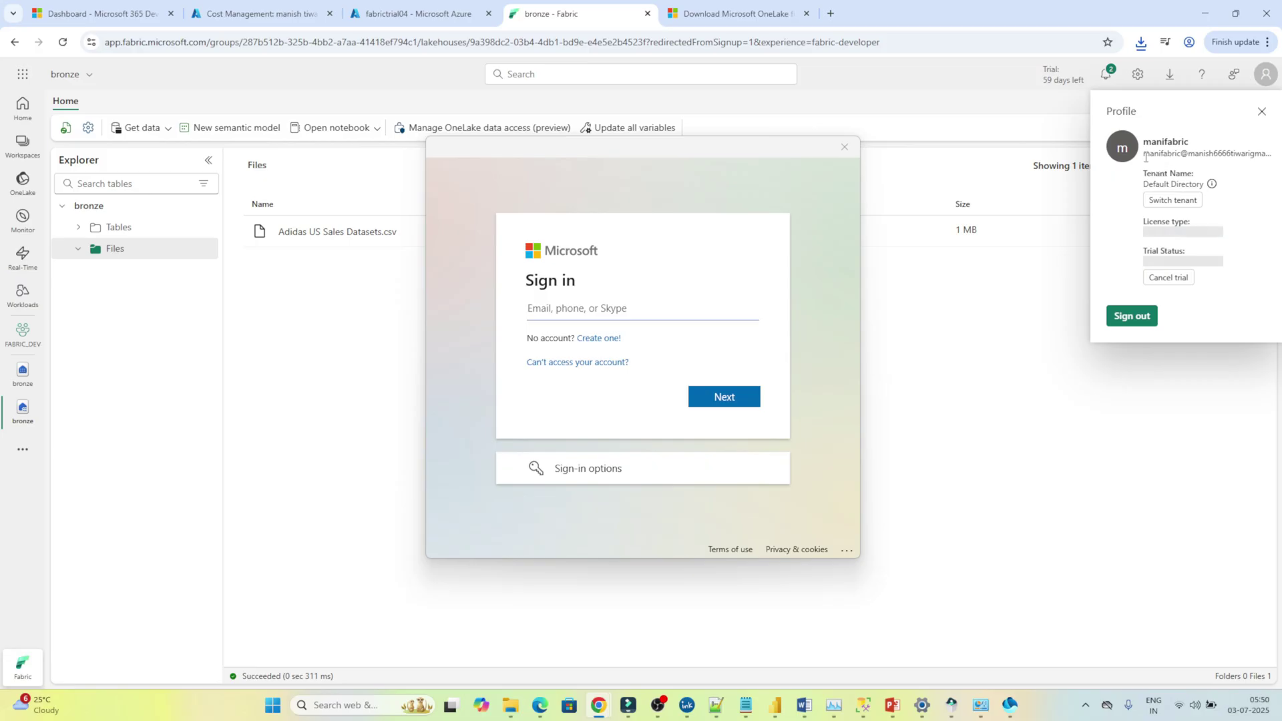
{"action": "left_click_drag", "start_coordinate": [1144, 158], "coordinate": [1266, 156]}
{"action": "key", "text": "ctrl+c"}
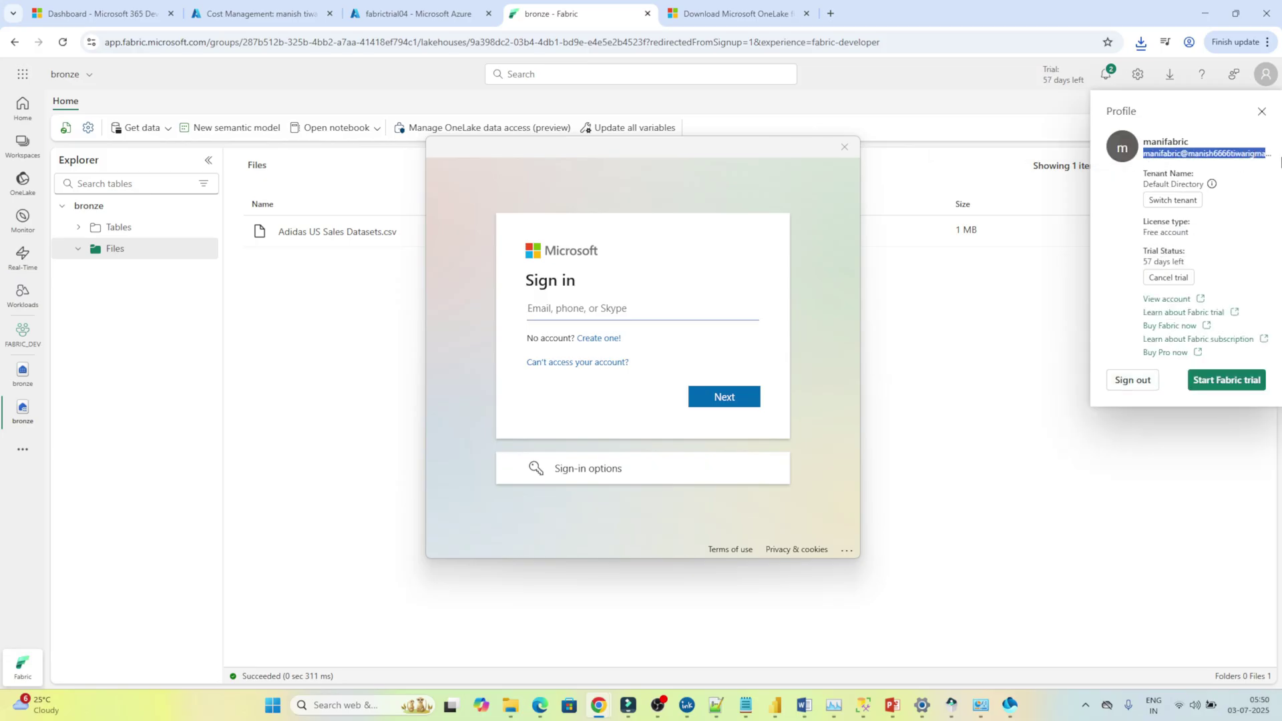
{"action": "left_click", "coordinate": [690, 333]}
{"action": "key", "text": "ctrl+v"}
{"action": "left_click", "coordinate": [720, 396]}
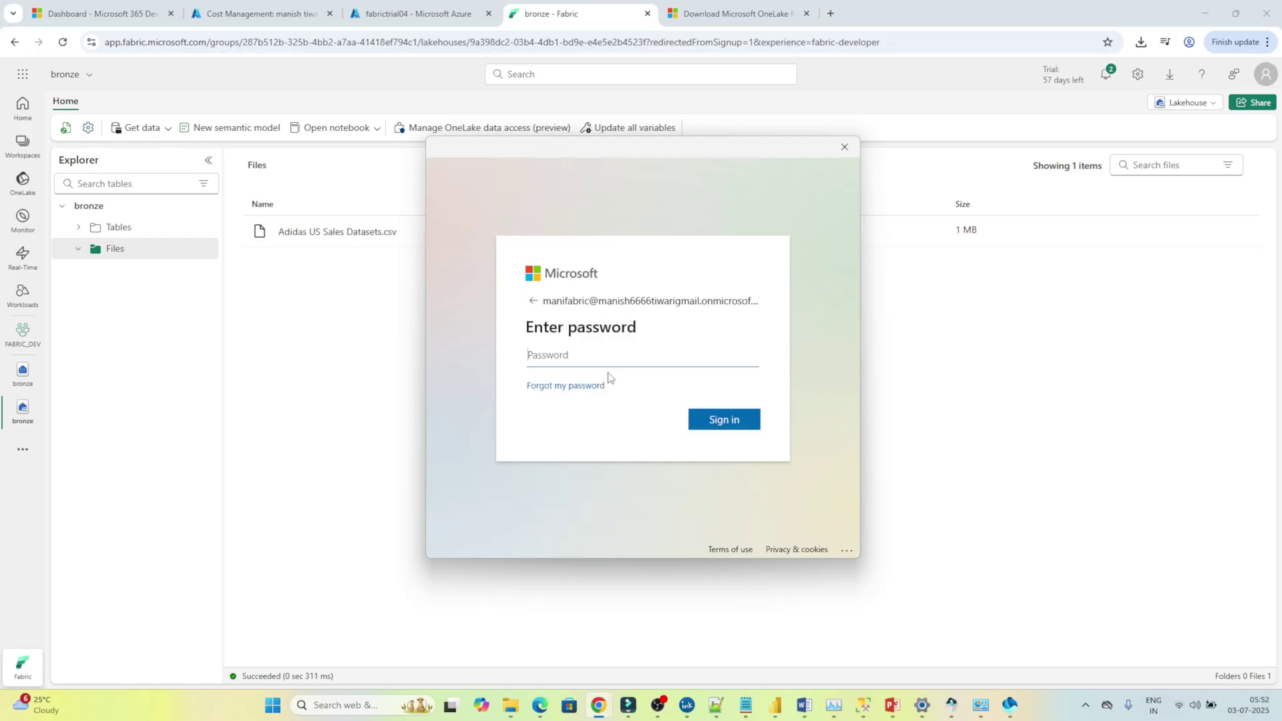
Step: Enter the account password, sign in, and allow automatic sign-in to all desktop apps and websites
{"action": "type", "text": "M"}
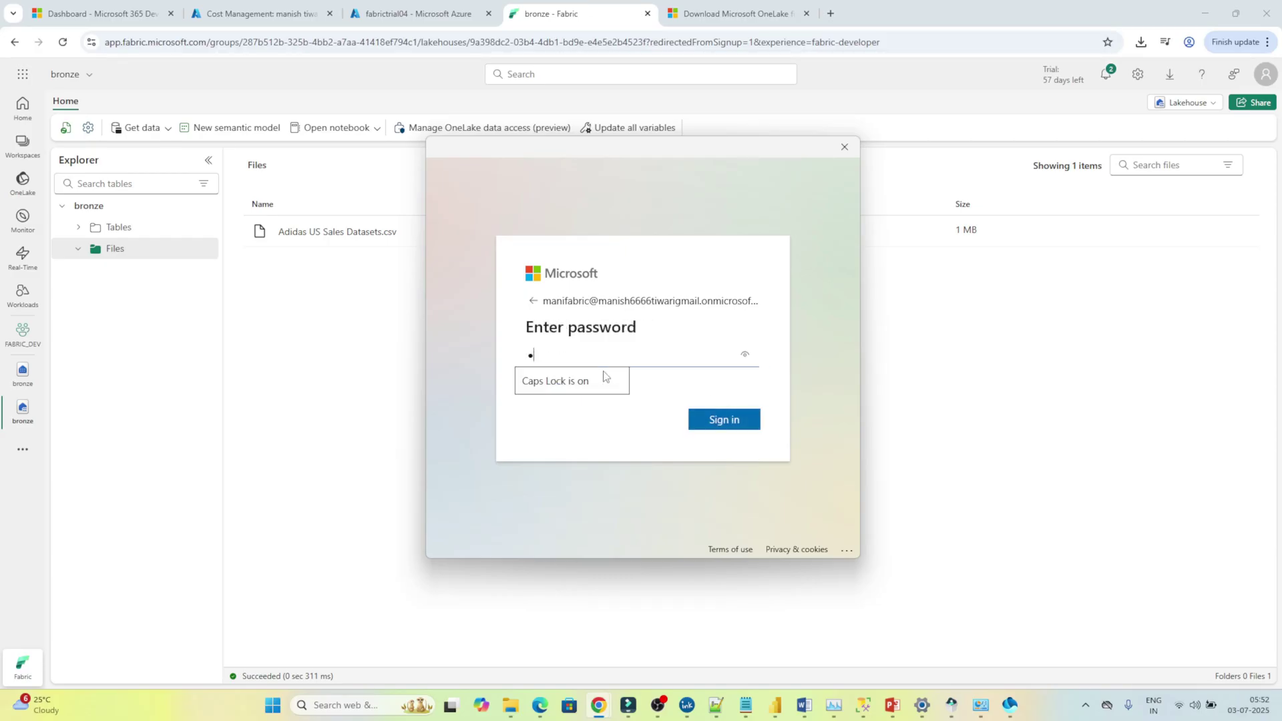
{"action": "key", "text": "ctrl+v"}
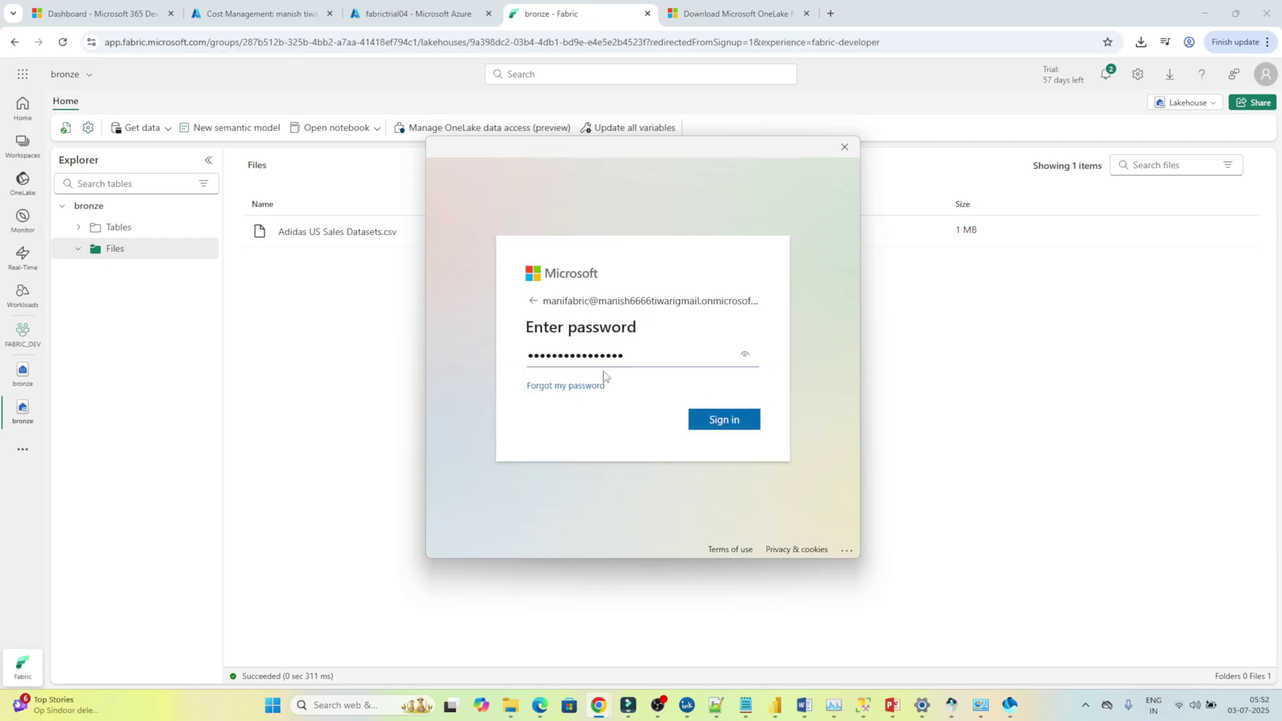
{"action": "left_click", "coordinate": [744, 419]}
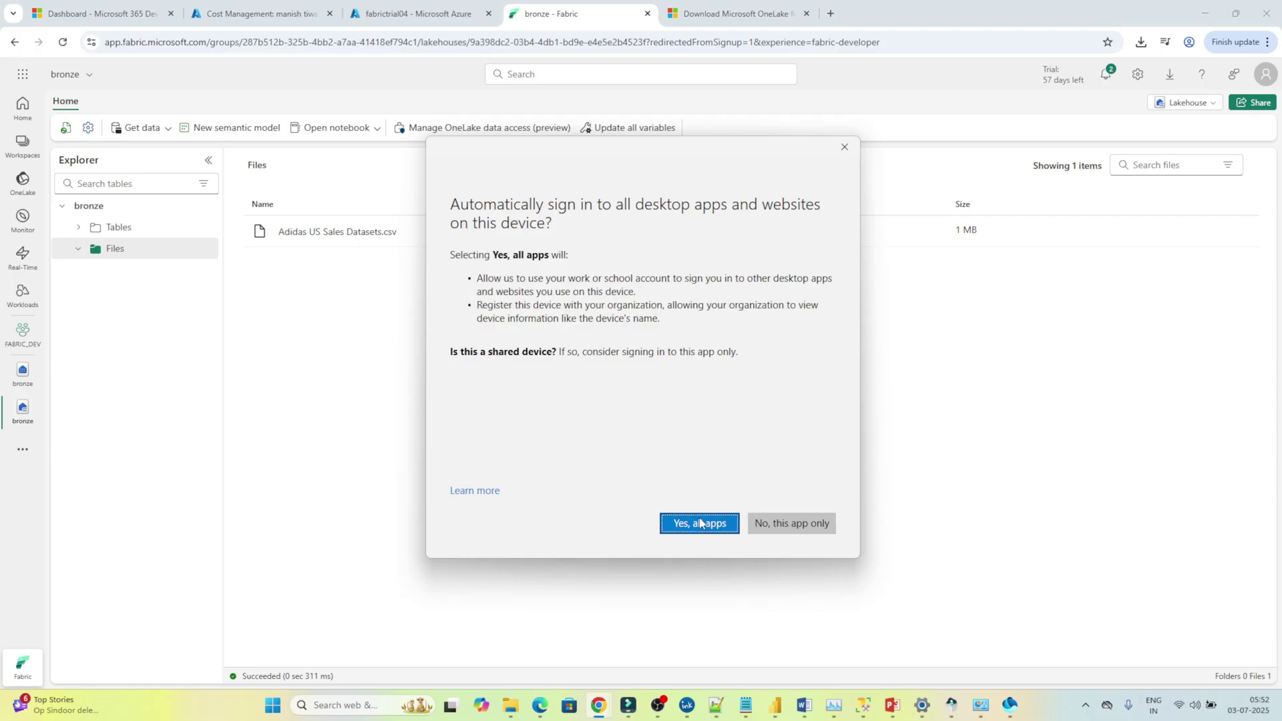
{"action": "left_click", "coordinate": [699, 522]}
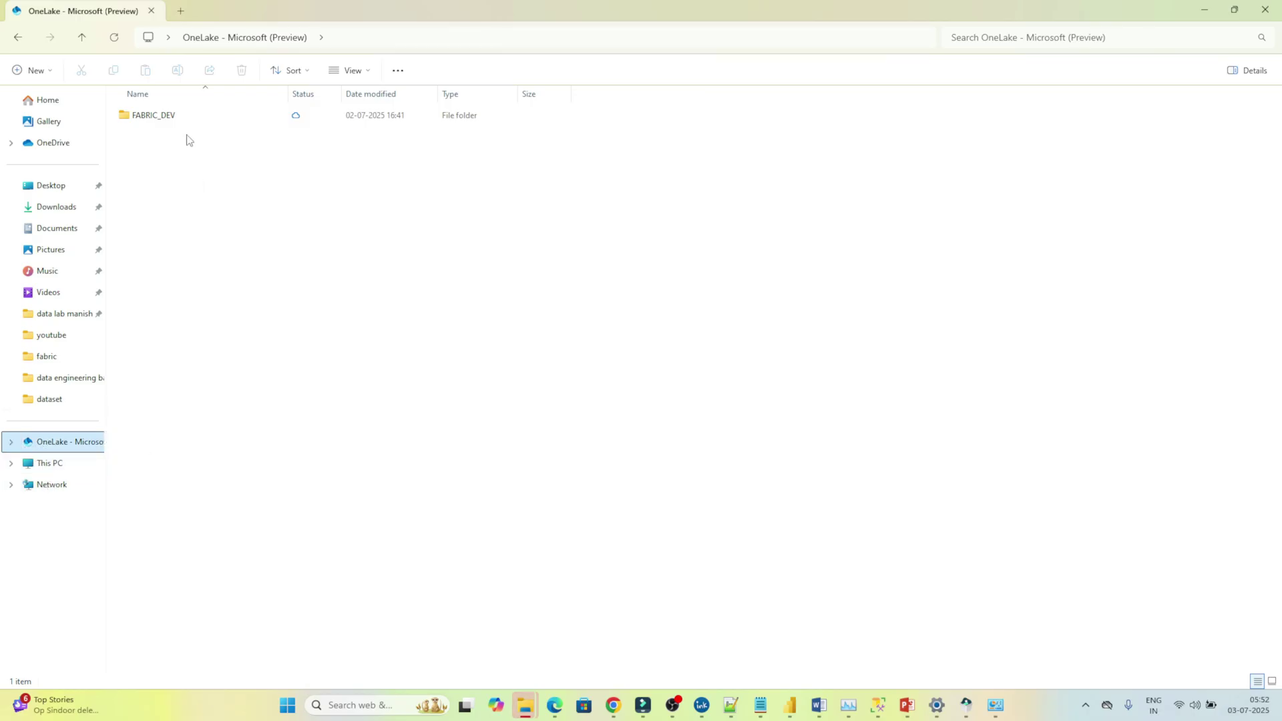
Step: Show the workspace list in Fabric, and open the matching FABRIC_DEV folder under OneLake in File Explorer
{"action": "mouse_move", "coordinate": [629, 697]}
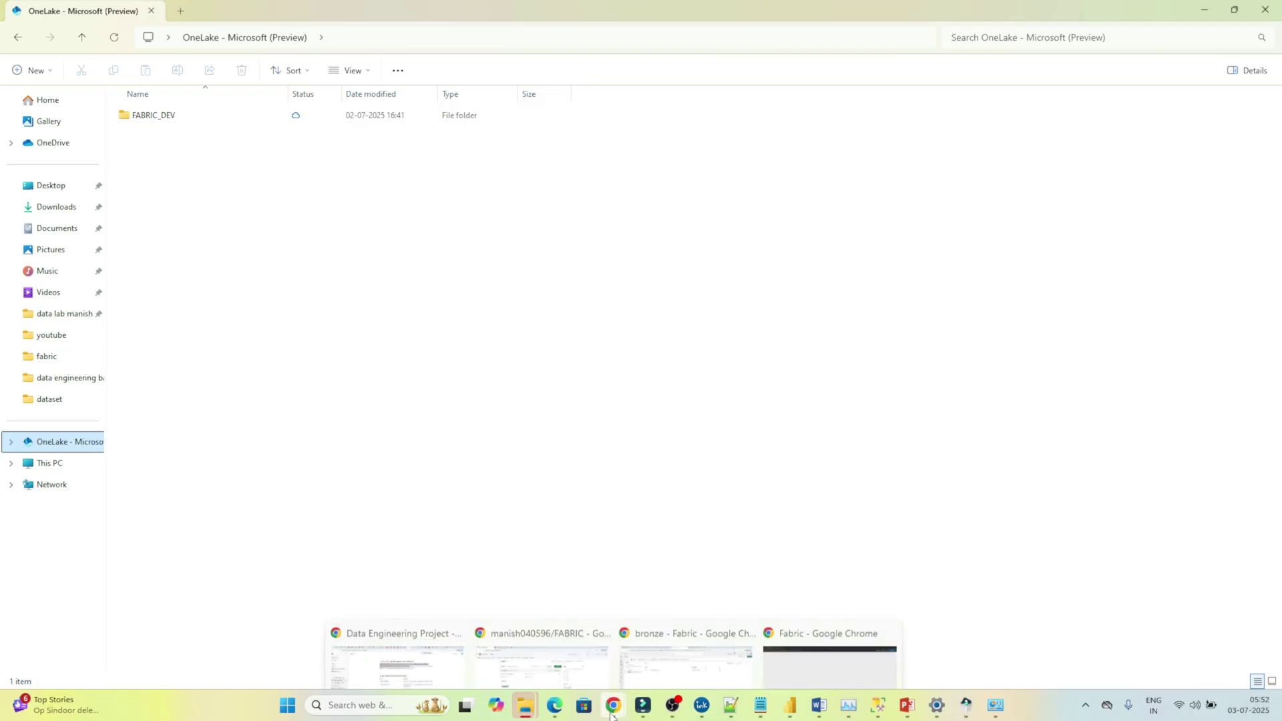
{"action": "left_click", "coordinate": [708, 642]}
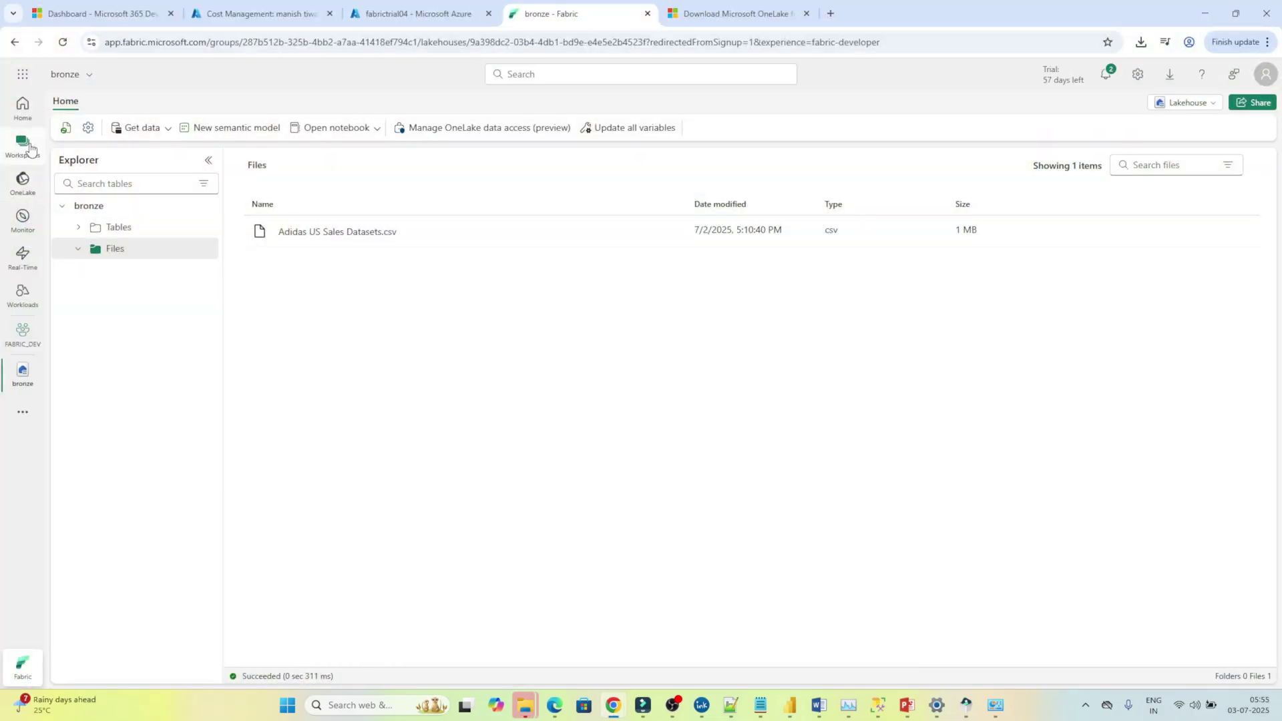
{"action": "left_click", "coordinate": [29, 146]}
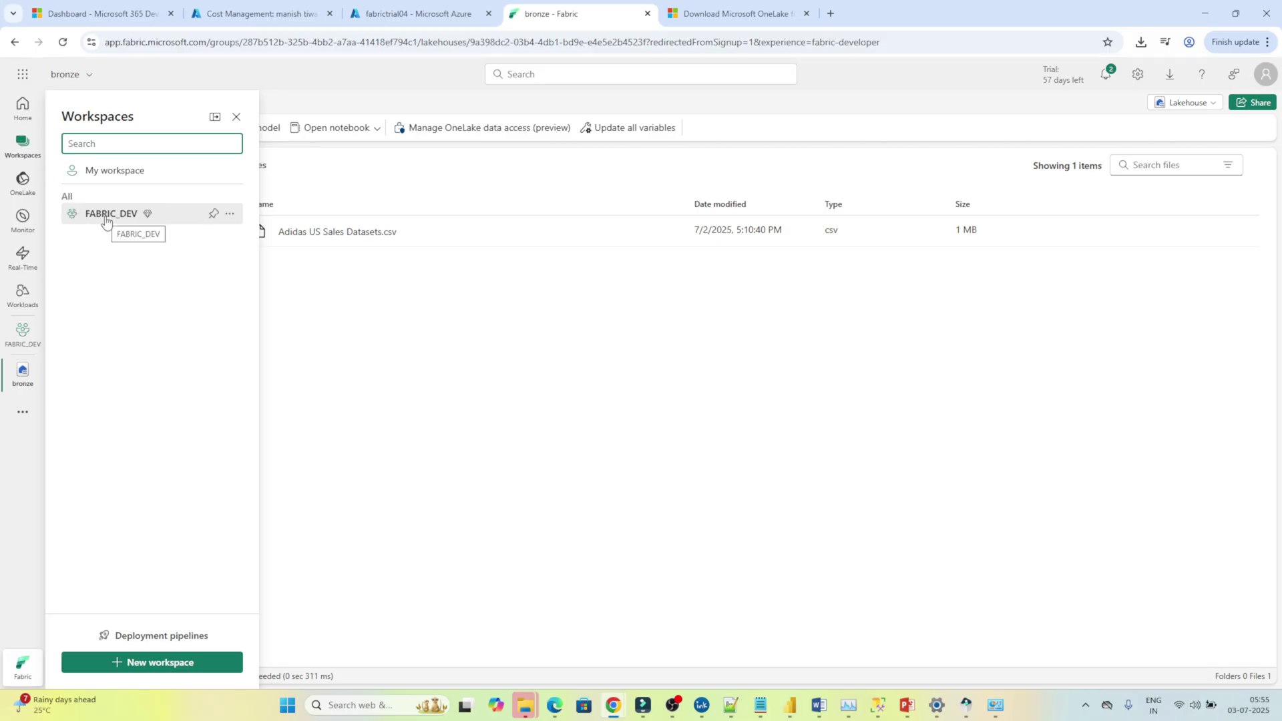
{"action": "key", "text": "alt+Tab"}
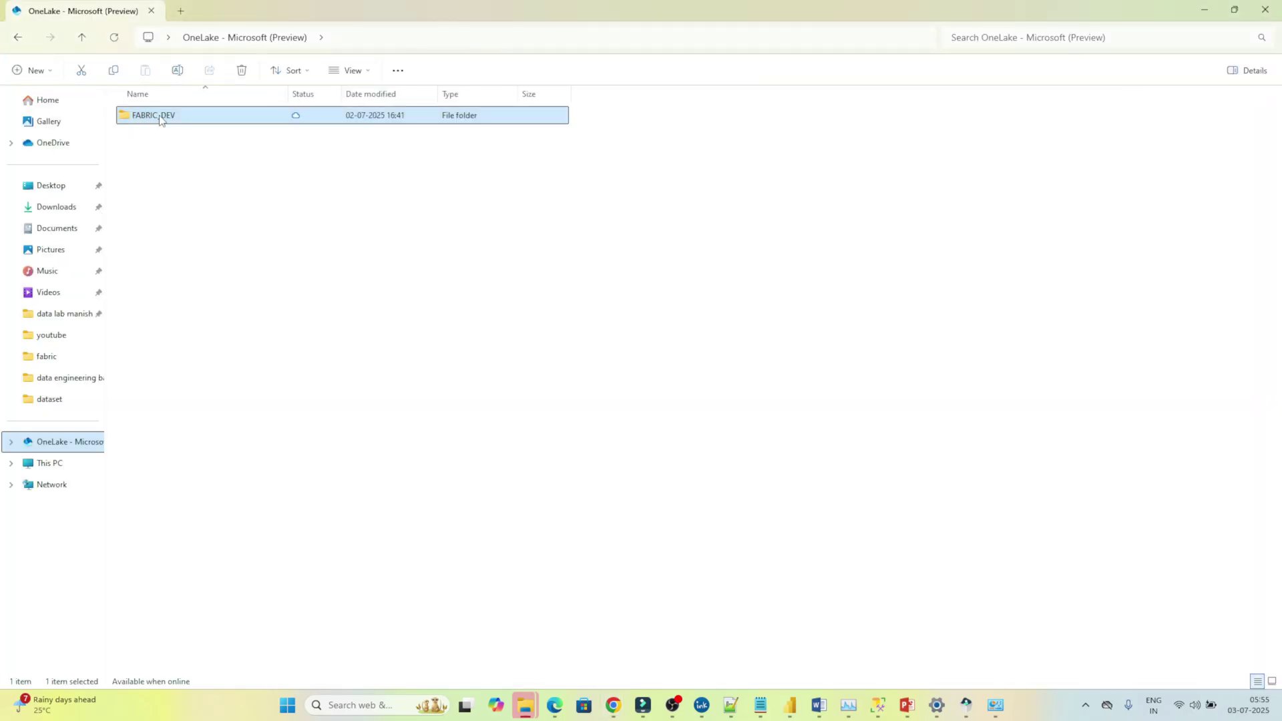
{"action": "double_click", "coordinate": [161, 116]}
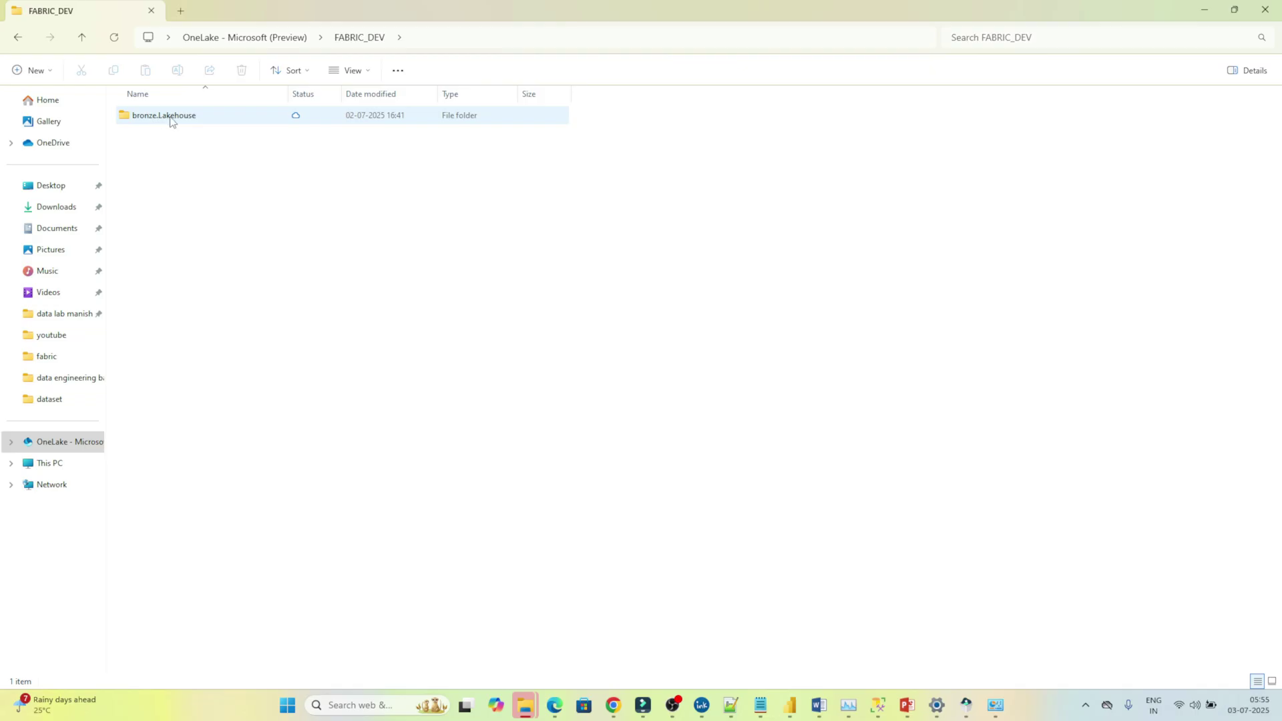
Step: Open the FABRIC_DEV workspace in Fabric, and open the Files folder of bronze.Lakehouse in File Explorer
{"action": "key", "text": "alt+Tab"}
{"action": "left_click", "coordinate": [102, 215]}
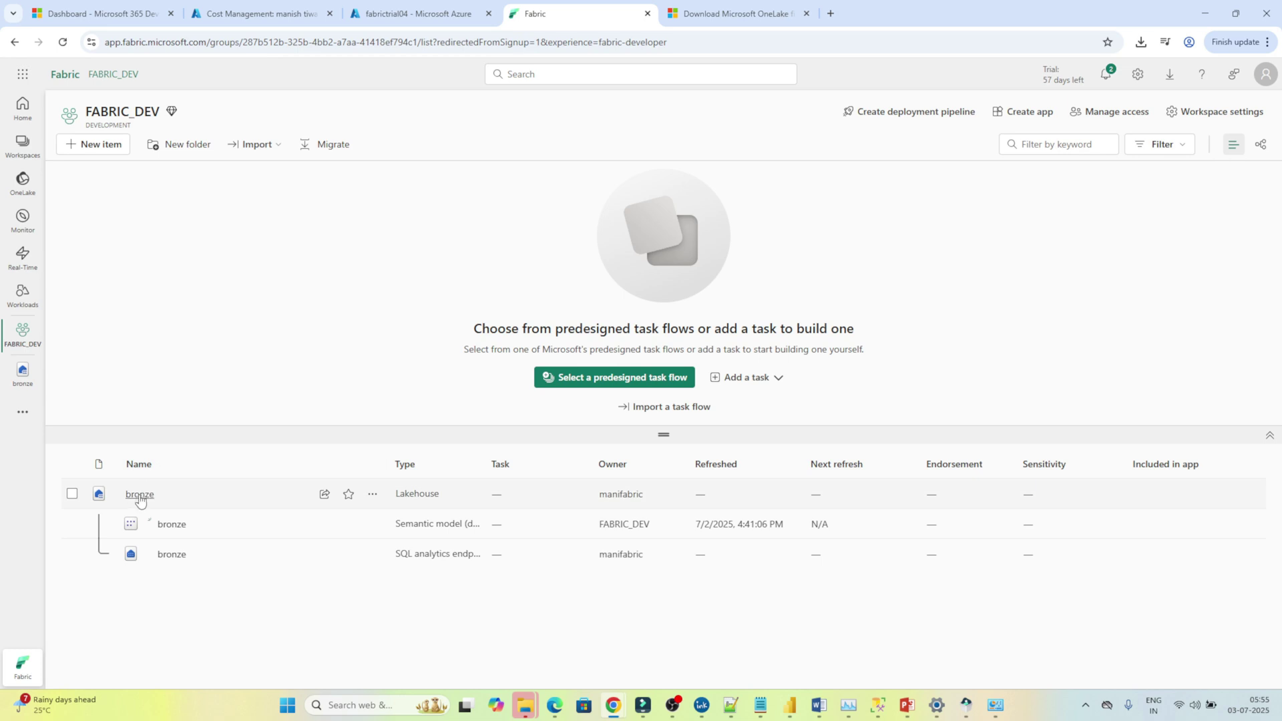
{"action": "key", "text": "alt+Tab"}
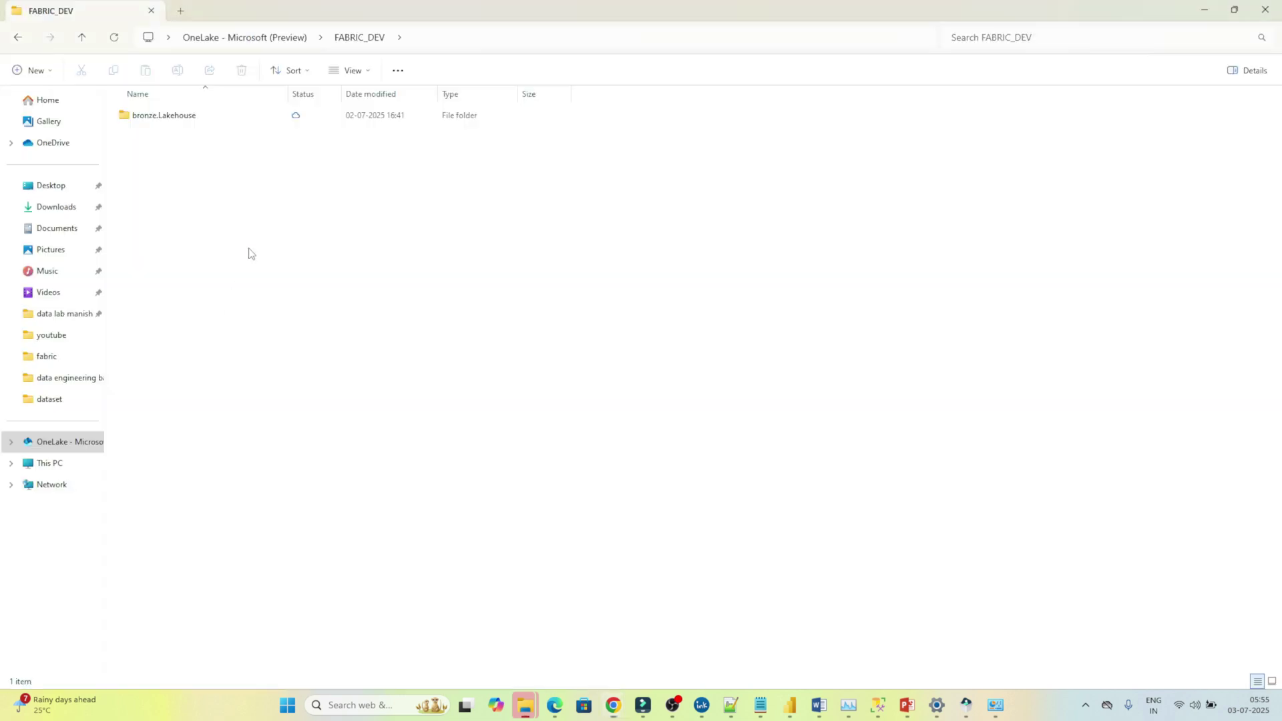
{"action": "double_click", "coordinate": [180, 123]}
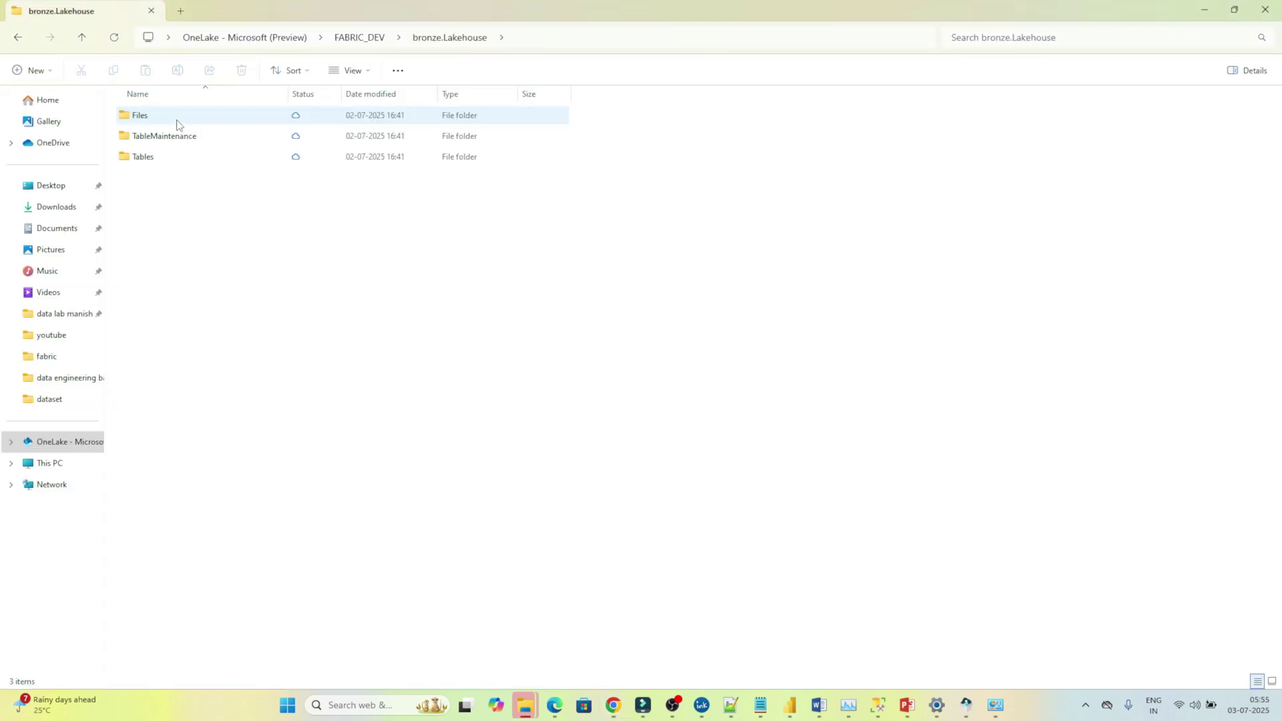
{"action": "double_click", "coordinate": [149, 121]}
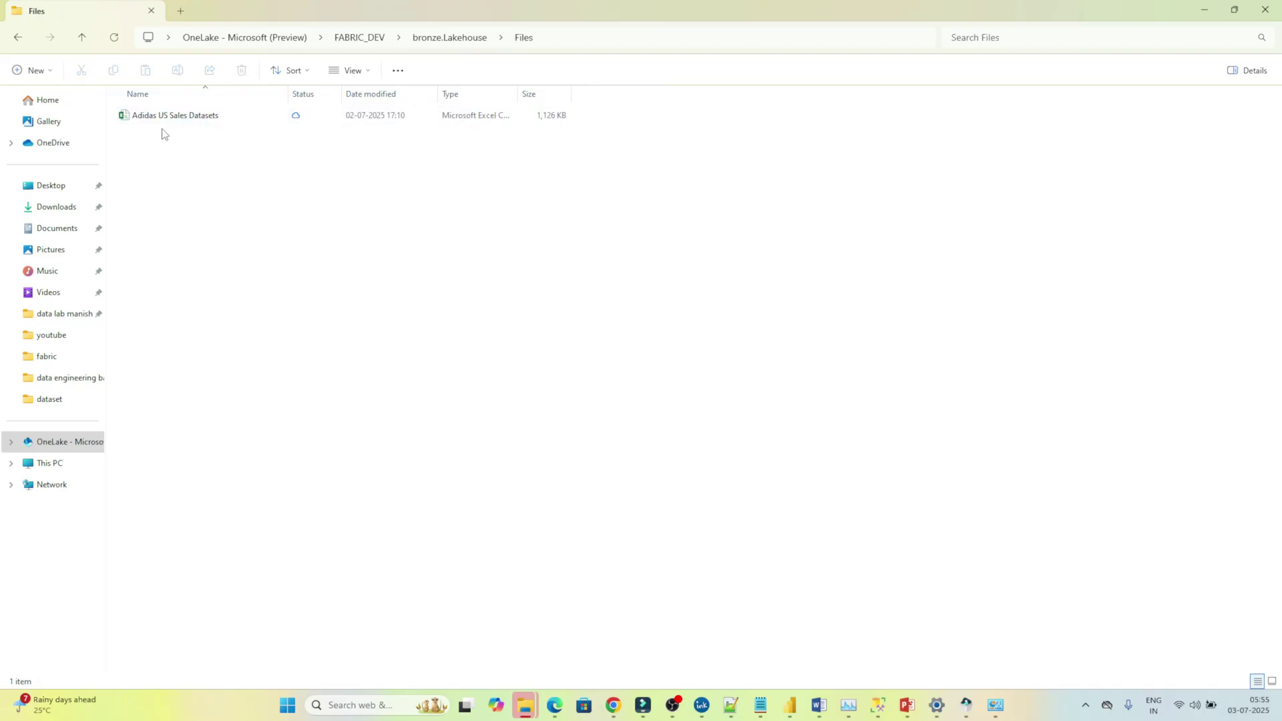
Step: Open the Files section of the bronze lakehouse in Fabric and compare it with the Files folder in File Explorer
{"action": "key", "text": "alt+Tab"}
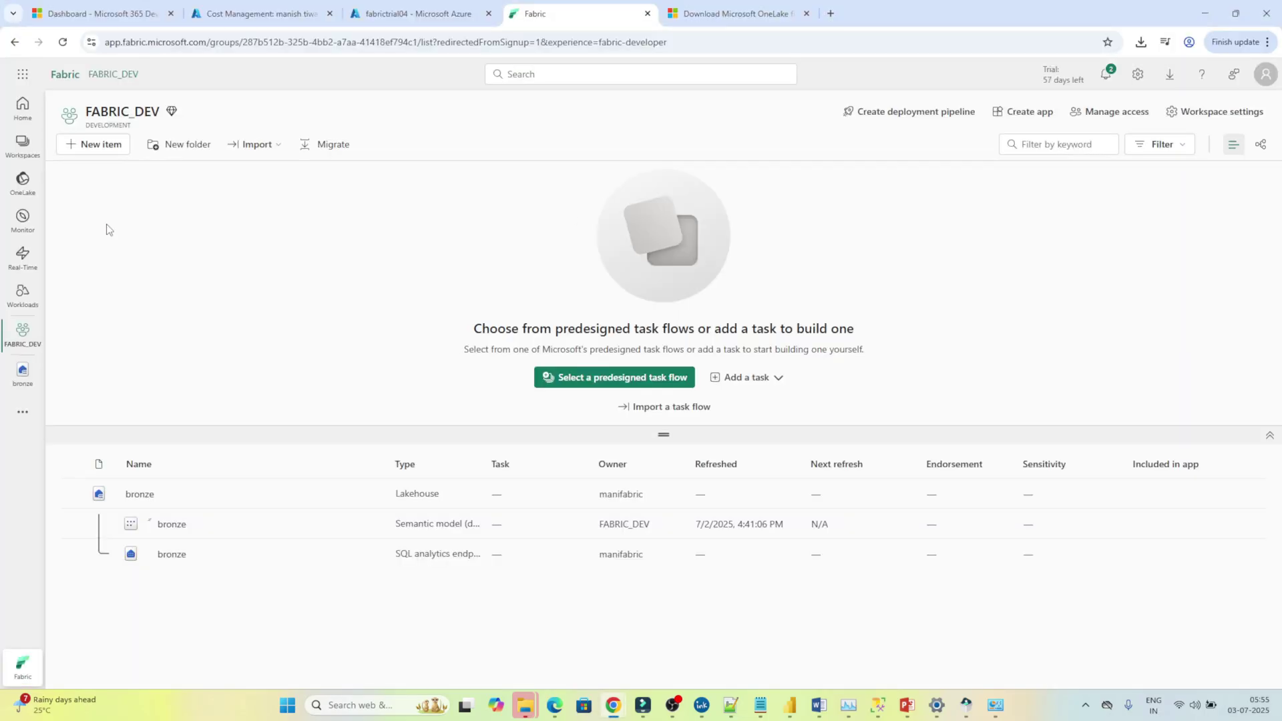
{"action": "left_click", "coordinate": [137, 494]}
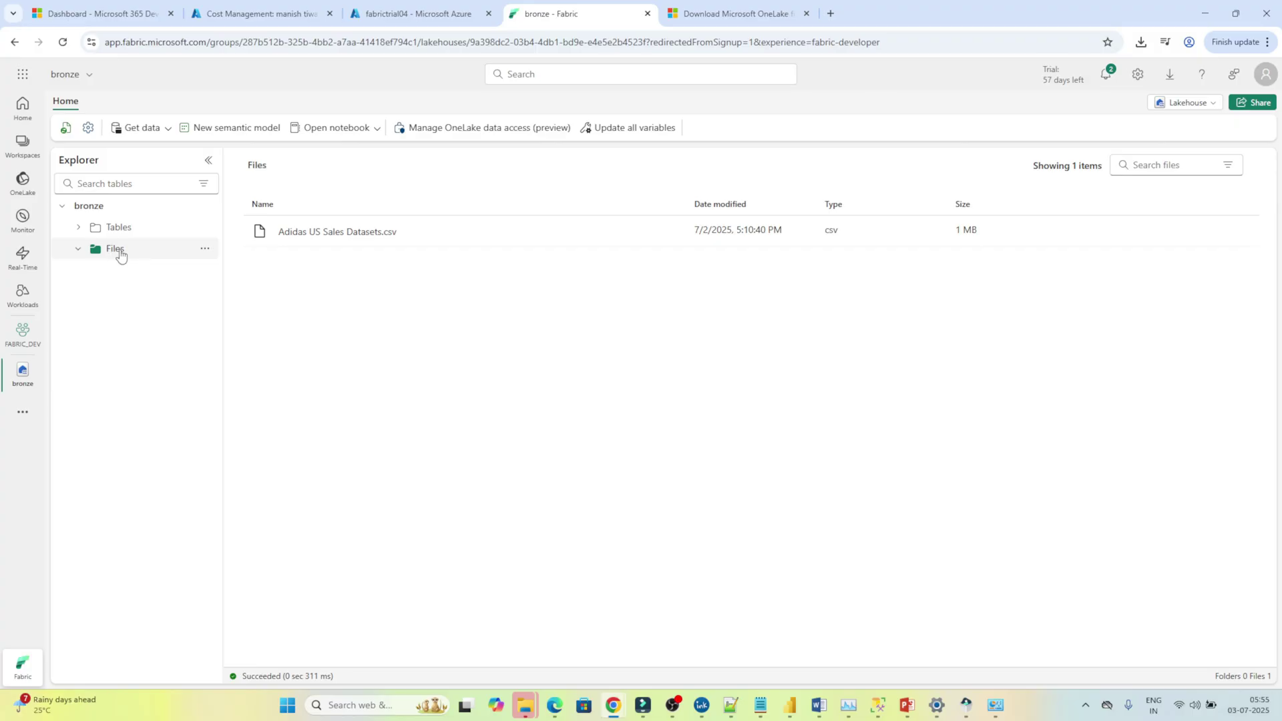
{"action": "left_click", "coordinate": [157, 251]}
{"action": "key", "text": "alt+Tab"}
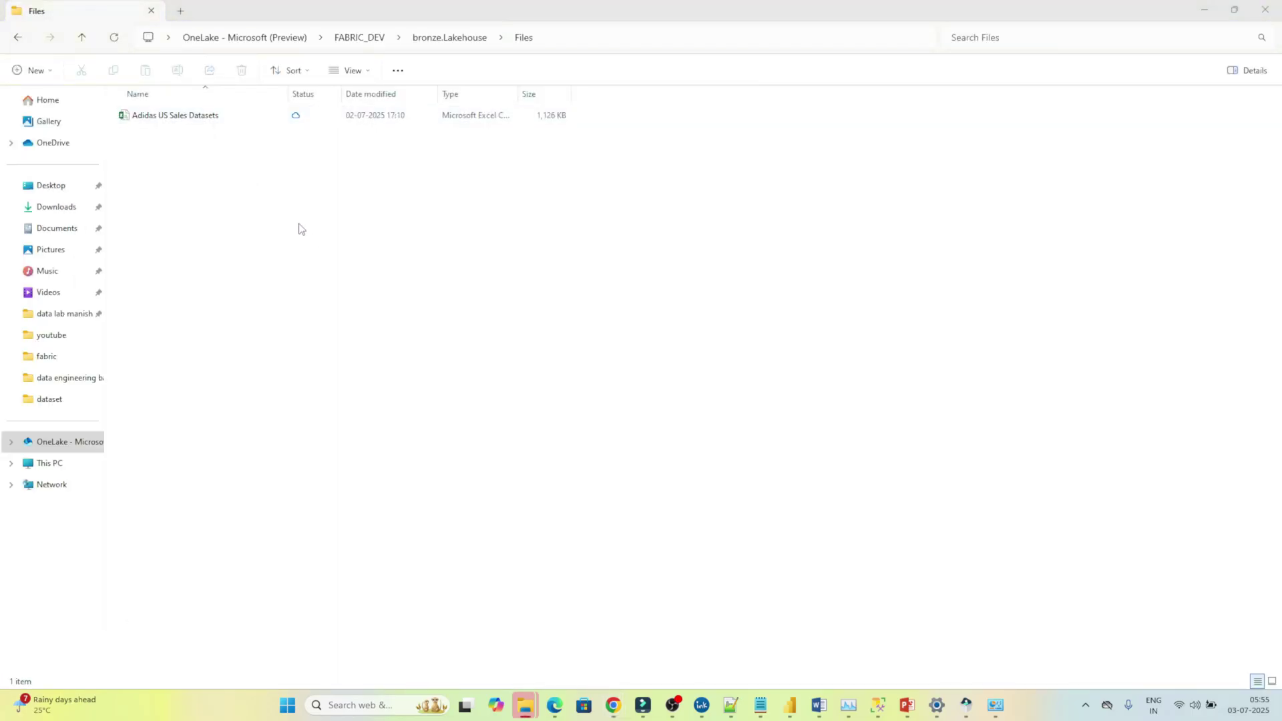
{"action": "key", "text": "alt+Tab"}
{"action": "key", "text": "alt+Tab"}
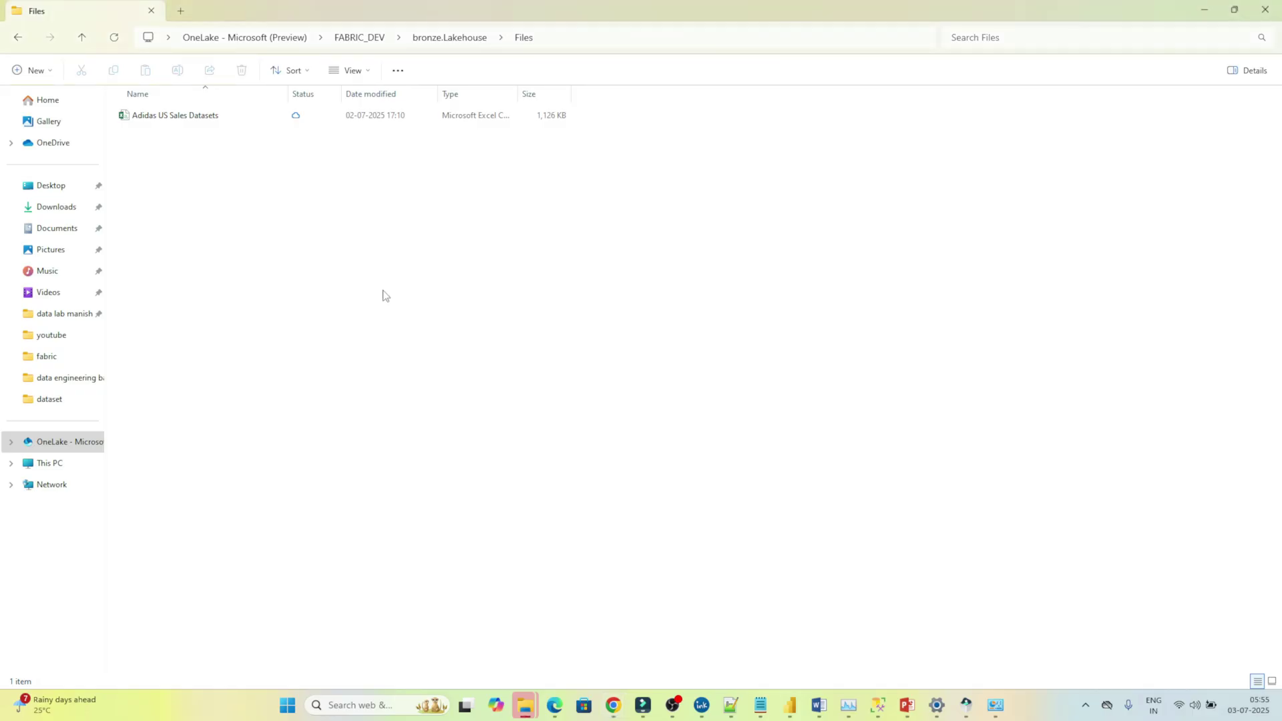
{"action": "key", "text": "alt+Tab"}
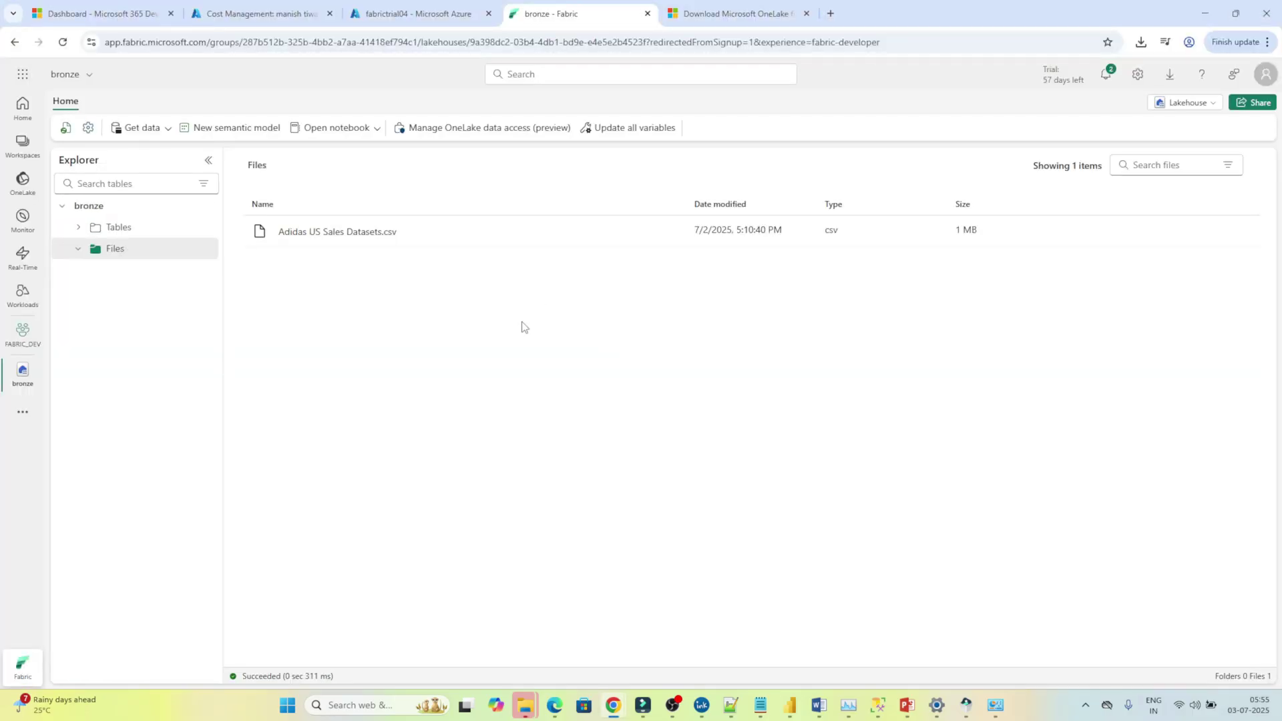
{"action": "key", "text": "alt+Tab"}
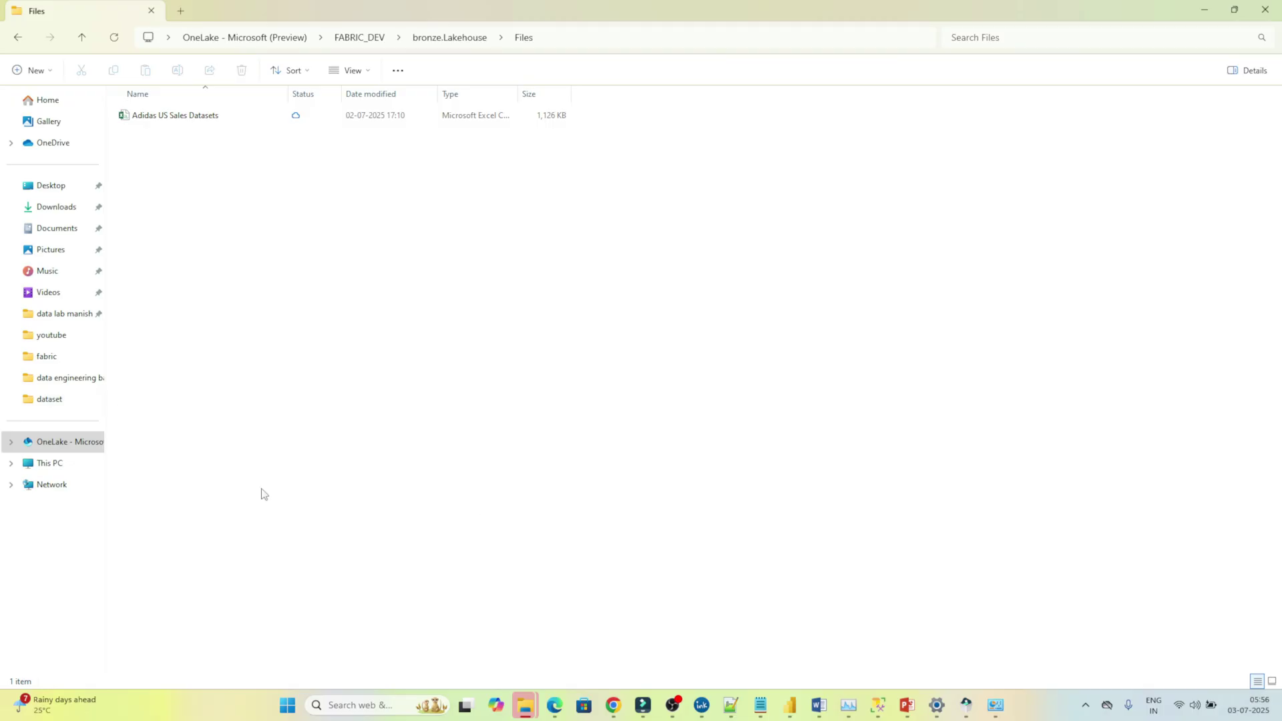
Step: Copy GlobalSuperstore from the local dataset folder into the Files folder of bronze.Lakehouse under OneLake's FABRIC_DEV
{"action": "left_click", "coordinate": [72, 407]}
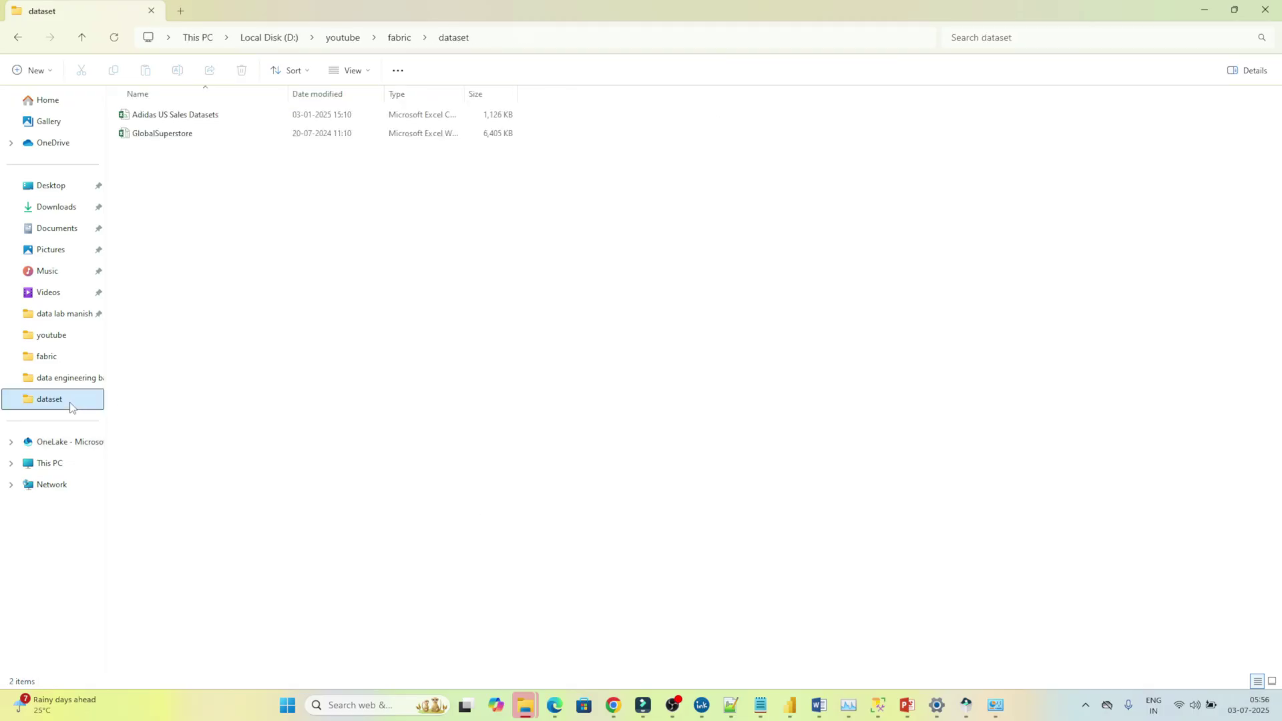
{"action": "left_click", "coordinate": [171, 137]}
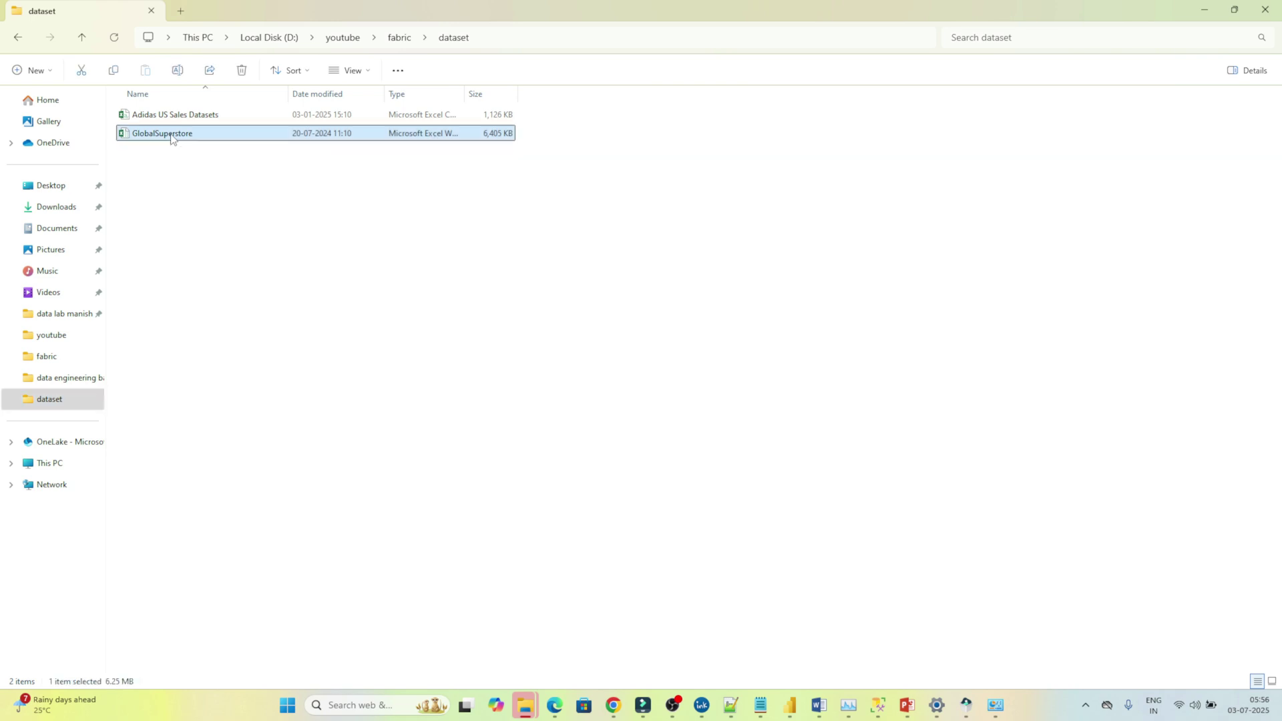
{"action": "left_click", "coordinate": [60, 446]}
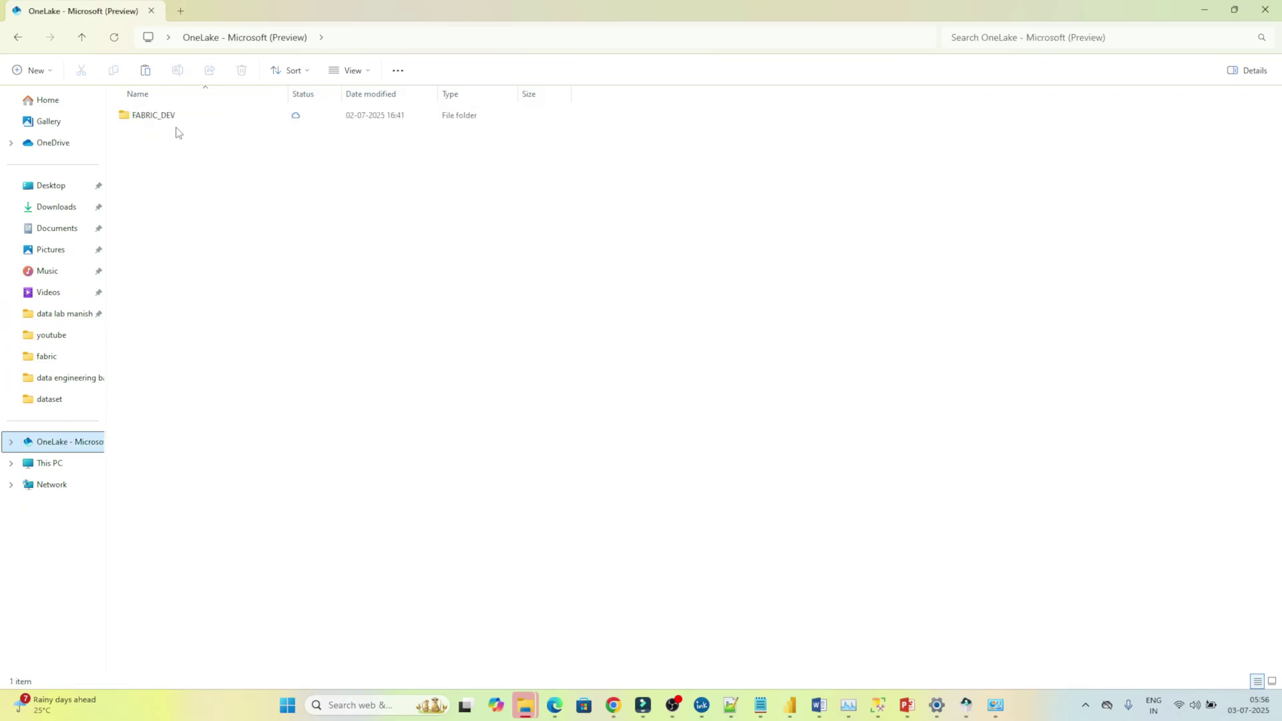
{"action": "double_click", "coordinate": [194, 115]}
{"action": "double_click", "coordinate": [194, 115]}
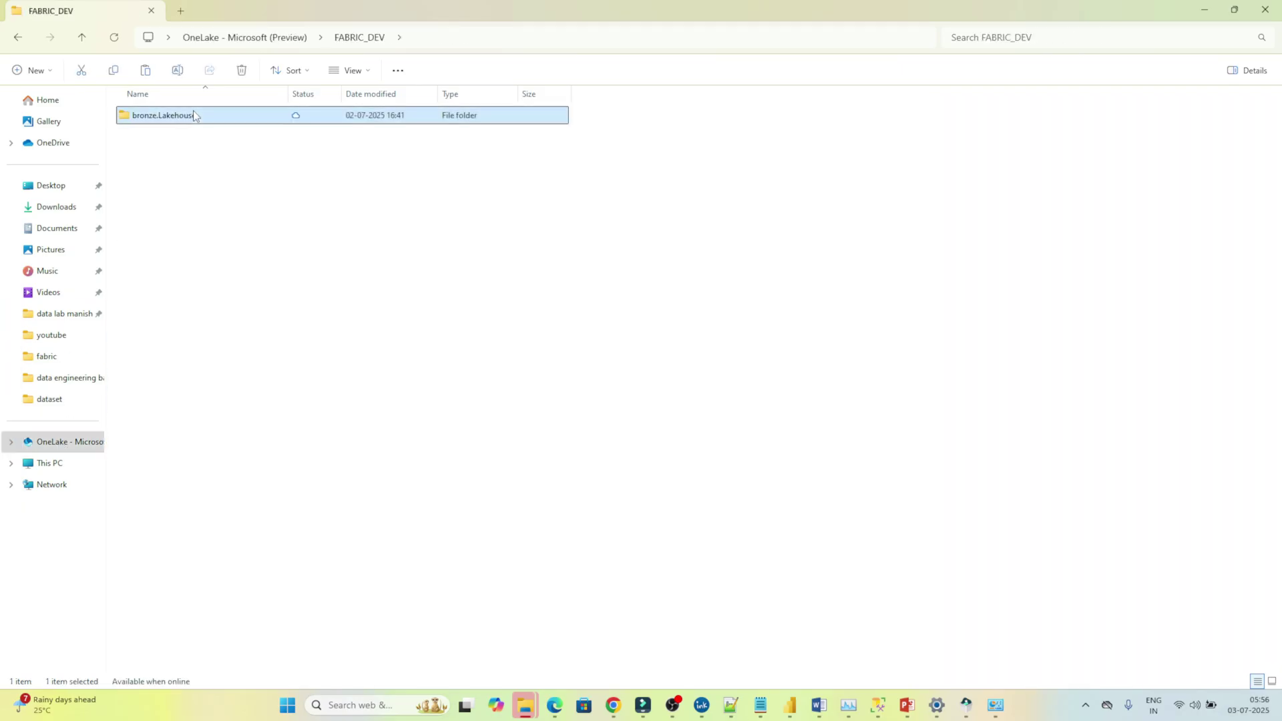
{"action": "double_click", "coordinate": [194, 115]}
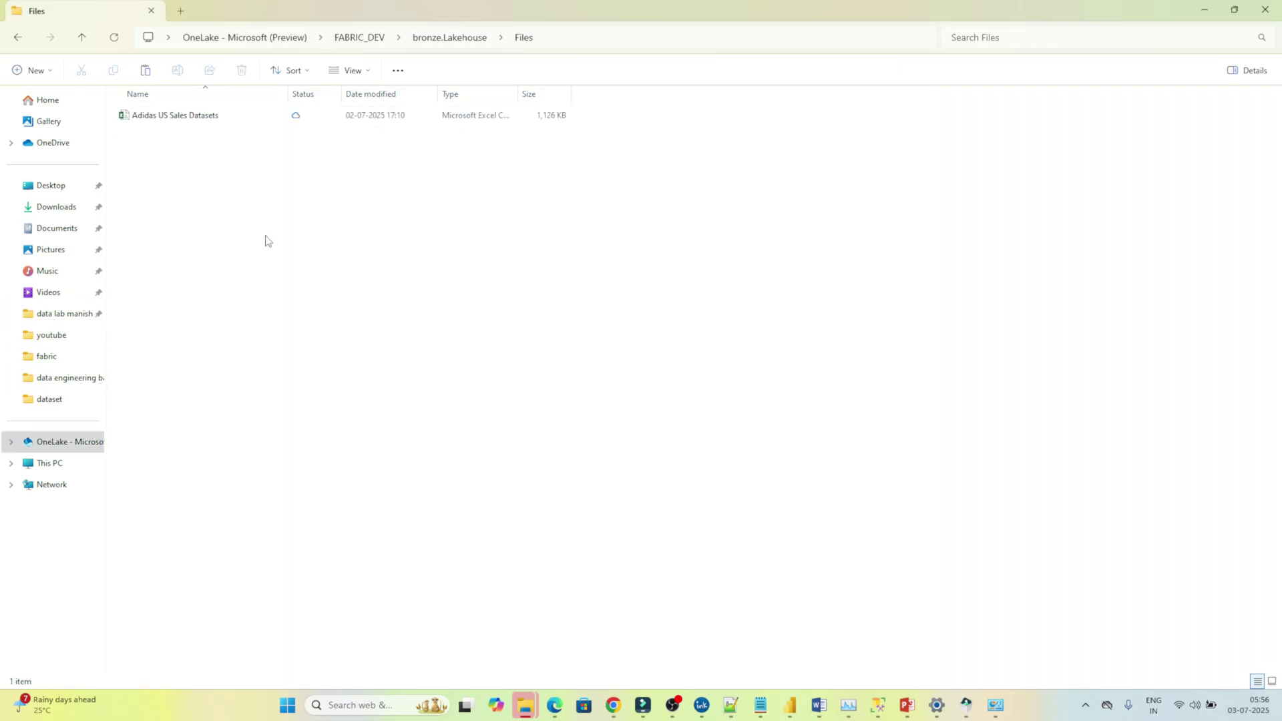
{"action": "key", "text": "ctrl+v"}
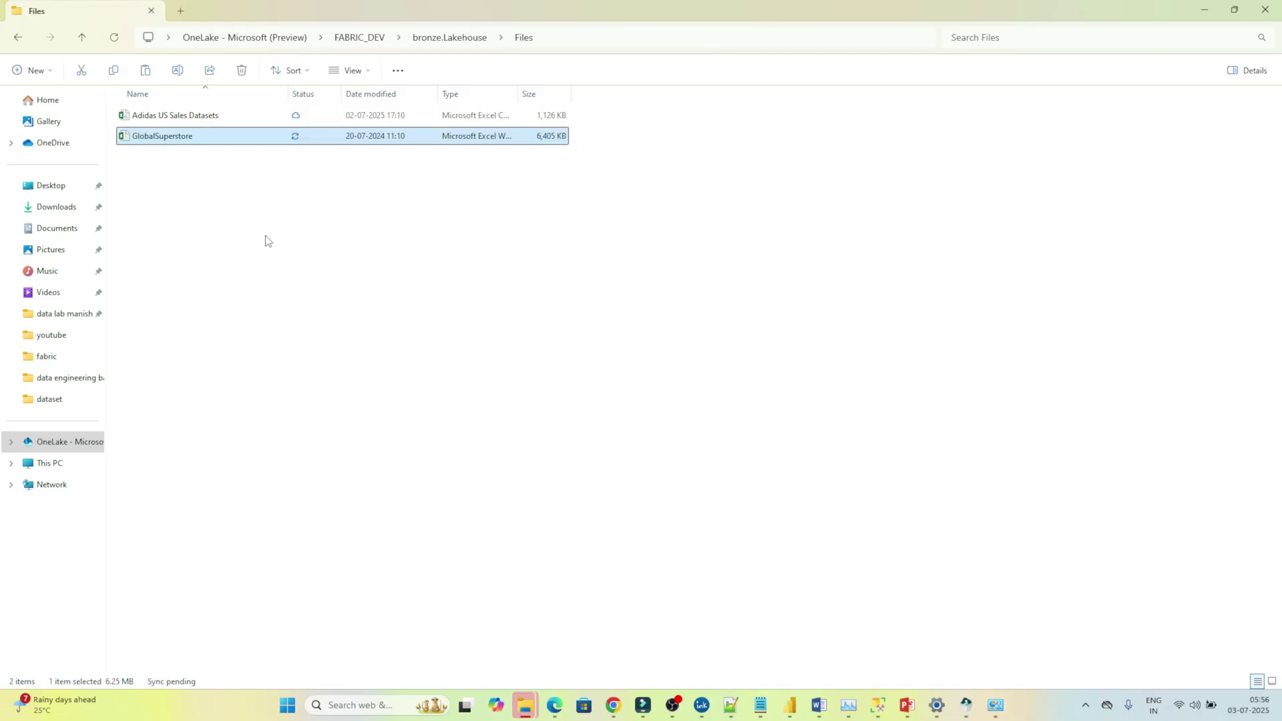
Step: Switch to the bronze lakehouse in Fabric and refresh its Files list to check for GlobalSuperstore.xlsx
{"action": "mouse_move", "coordinate": [613, 698]}
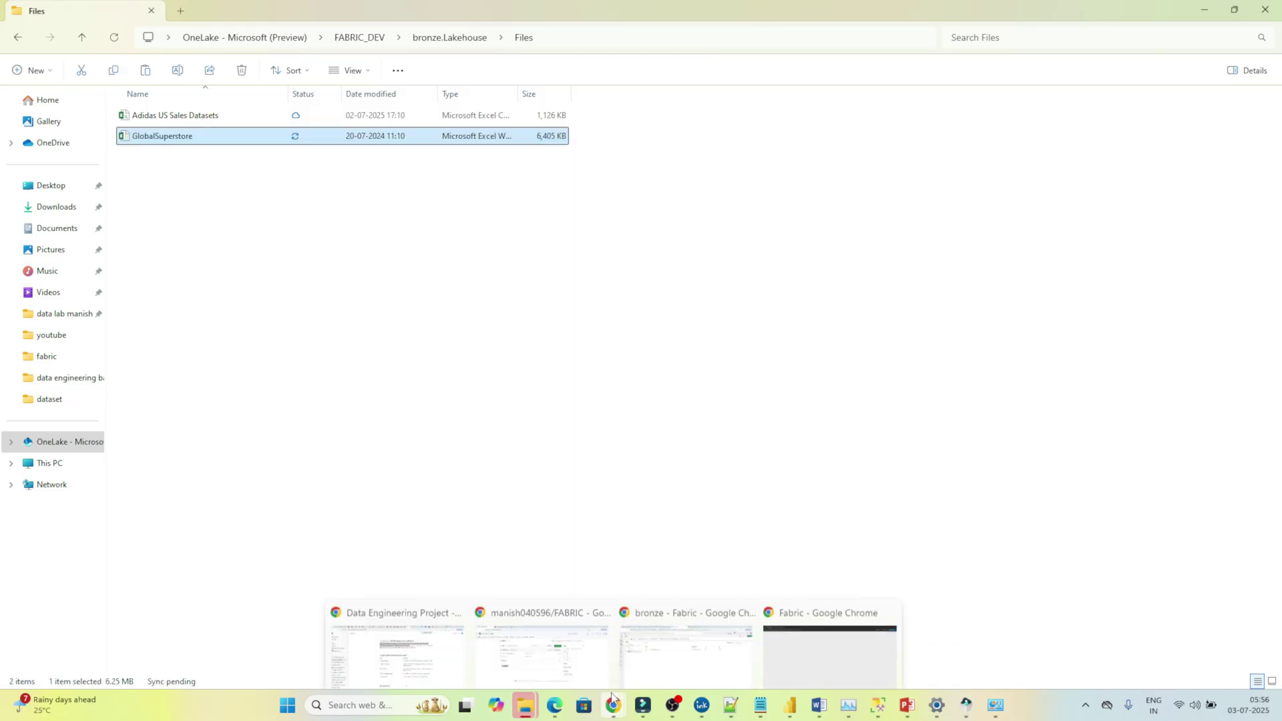
{"action": "left_click", "coordinate": [662, 644]}
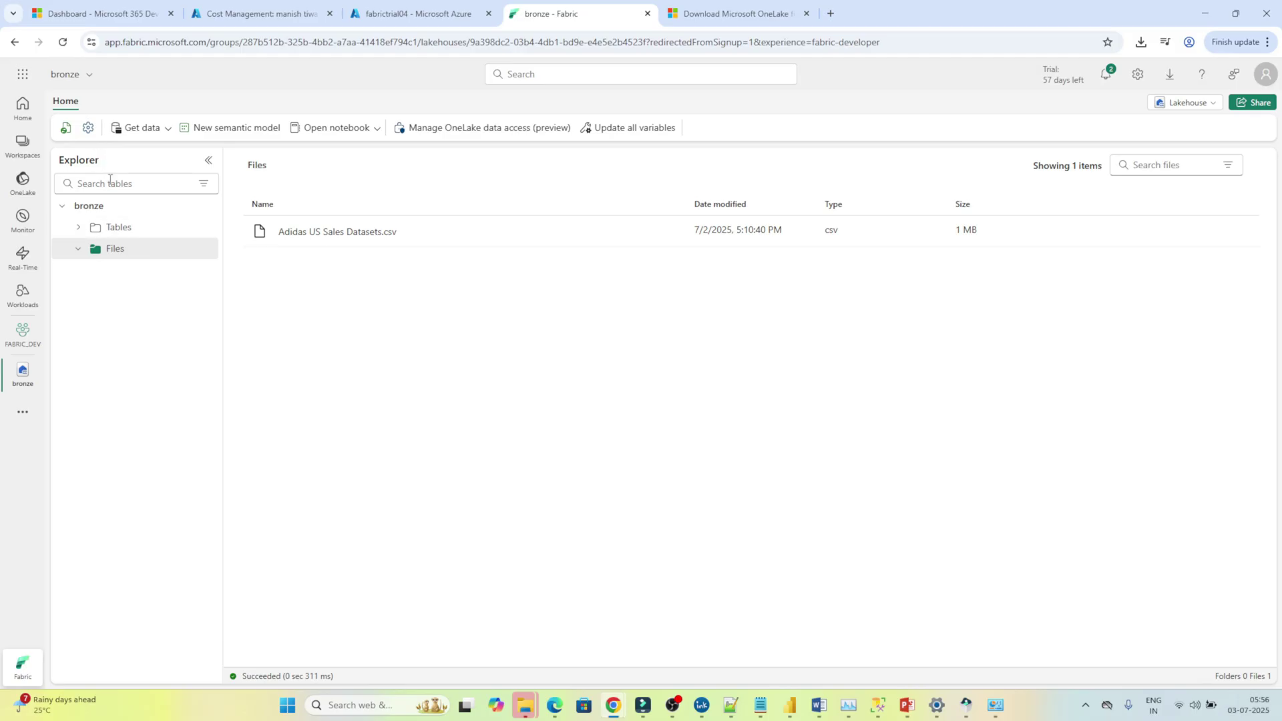
{"action": "left_click", "coordinate": [65, 131]}
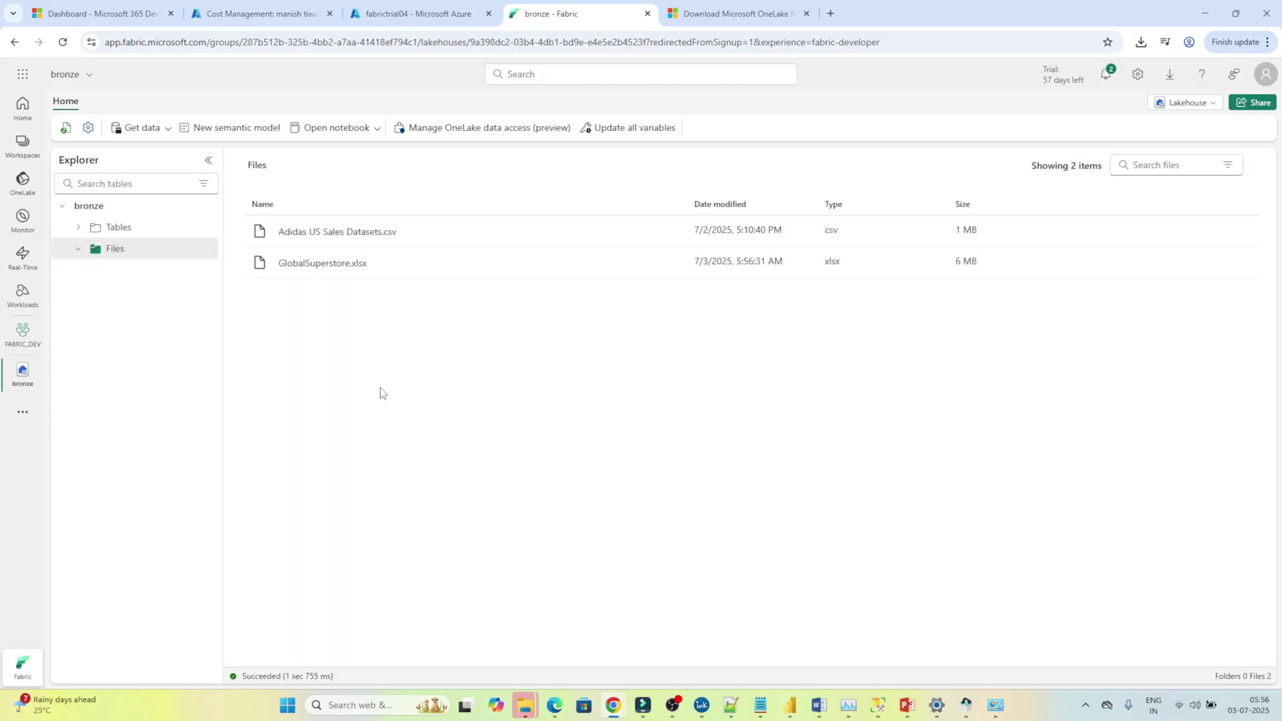
Step: Check GlobalSuperstore's sync status in File Explorer and compare the folder with the Files list in Fabric
{"action": "key", "text": "alt+Tab"}
{"action": "left_click", "coordinate": [81, 442]}
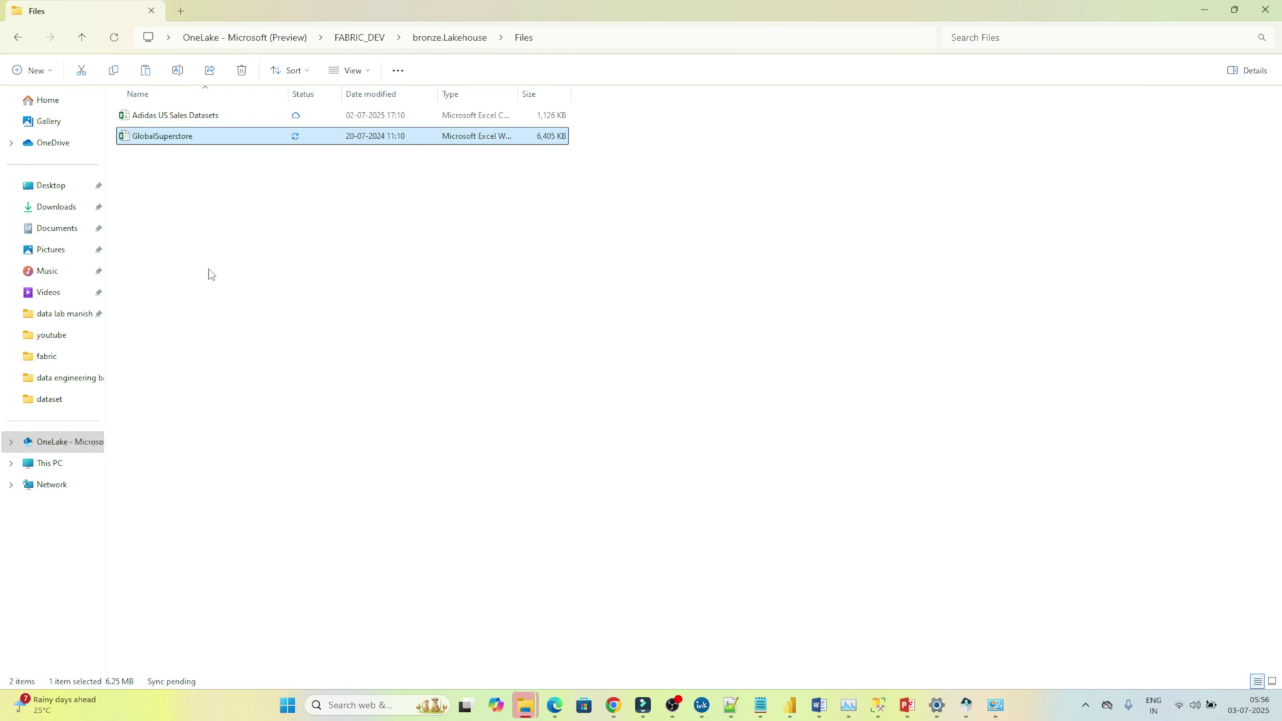
{"action": "key", "text": "alt+Tab"}
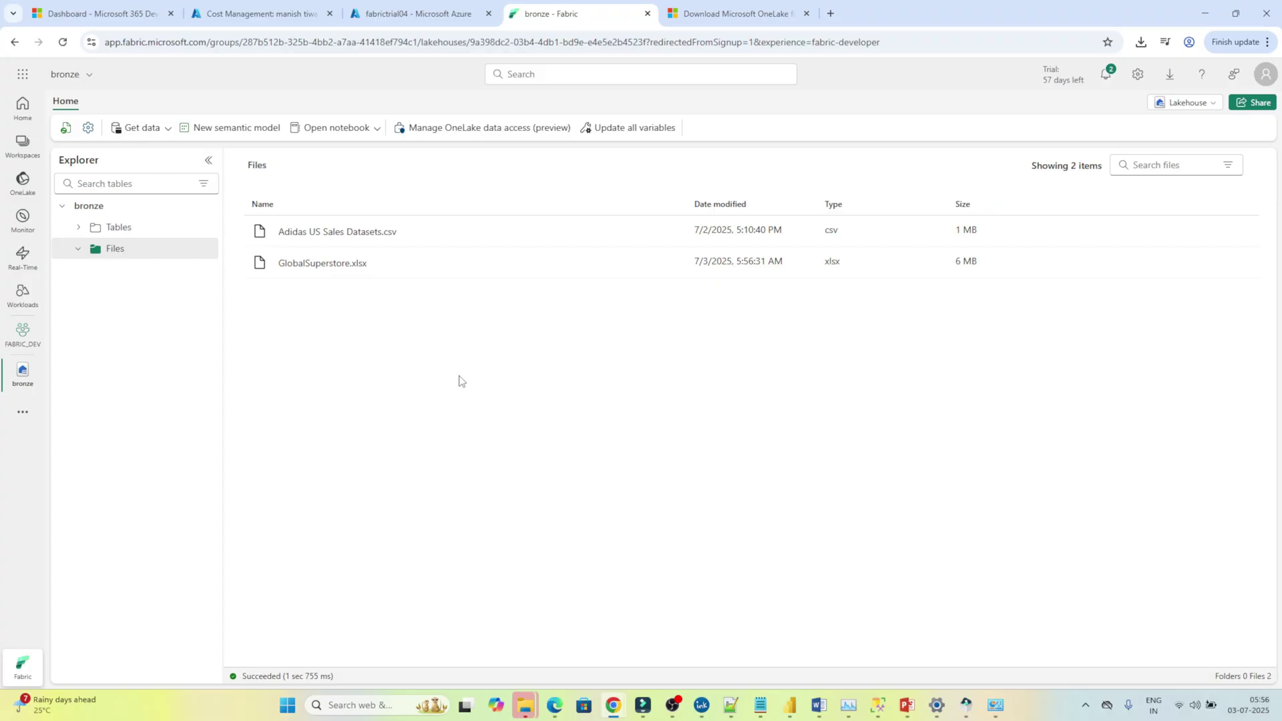
{"action": "key", "text": "alt+Tab"}
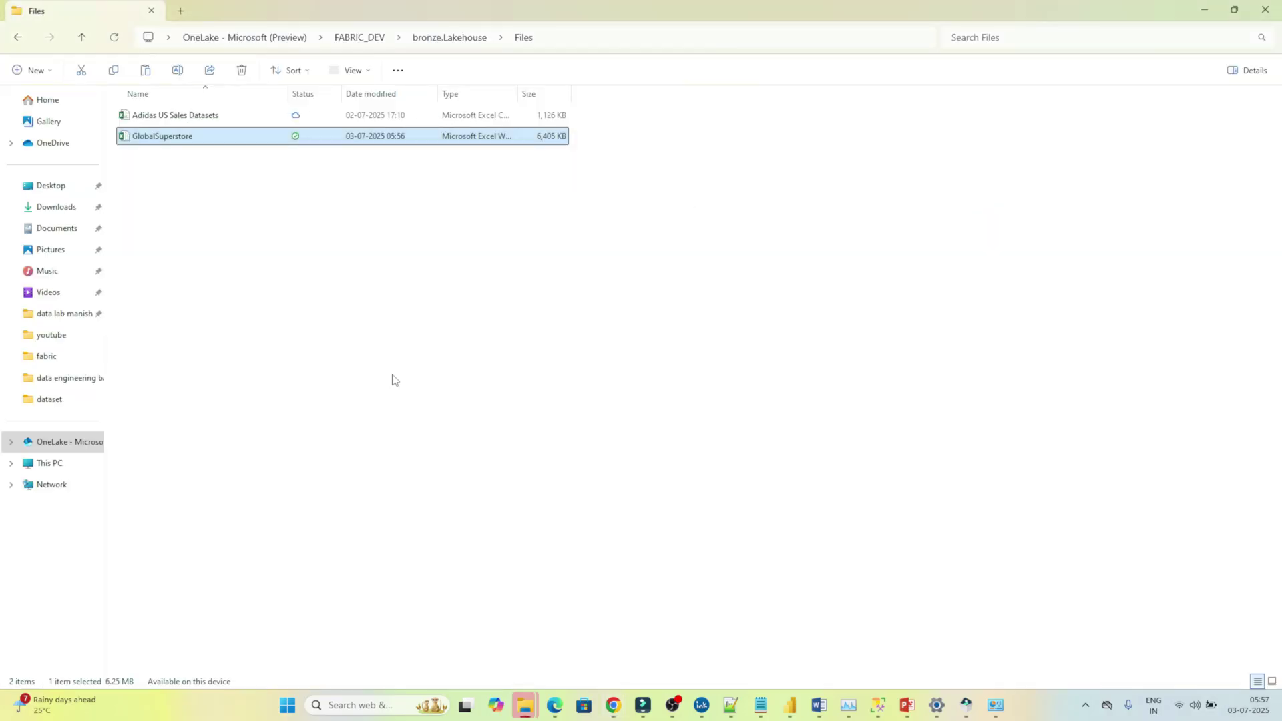
{"action": "key", "text": "alt+Tab"}
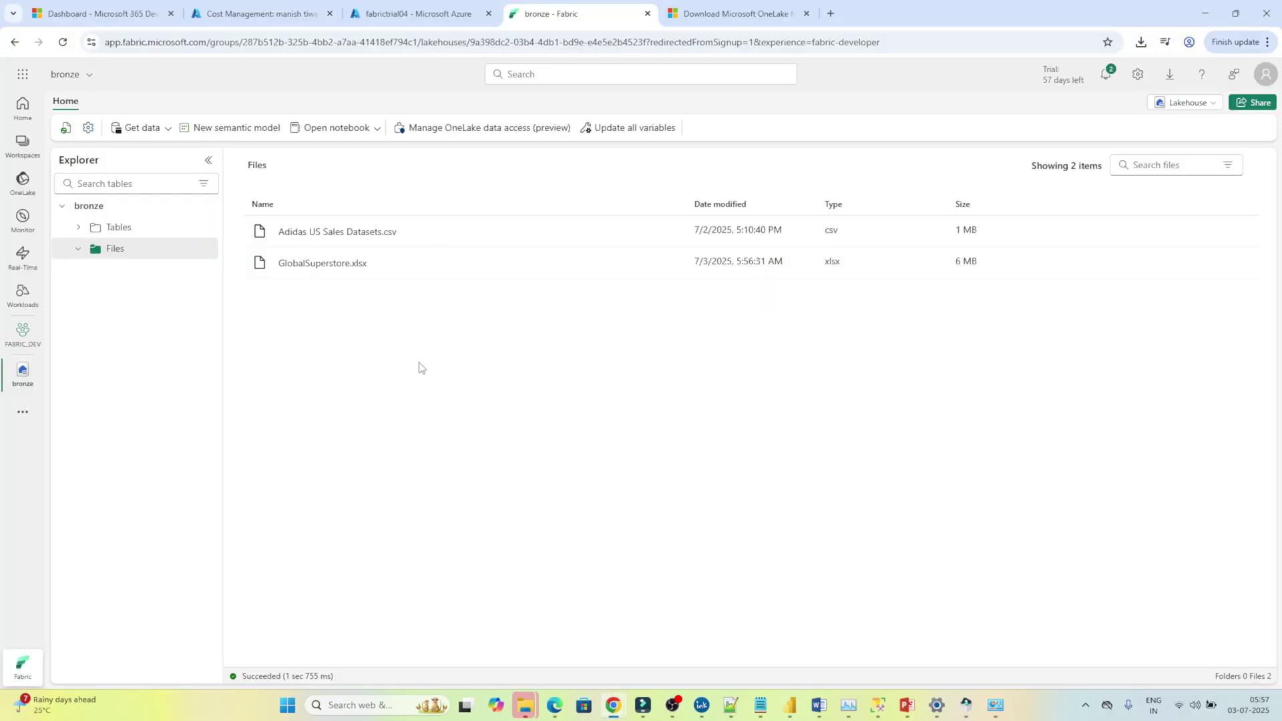
Step: Delete GlobalSuperstore from the OneLake Files folder in File Explorer and refresh the lakehouse's Files list in Fabric
{"action": "key", "text": "alt+Tab"}
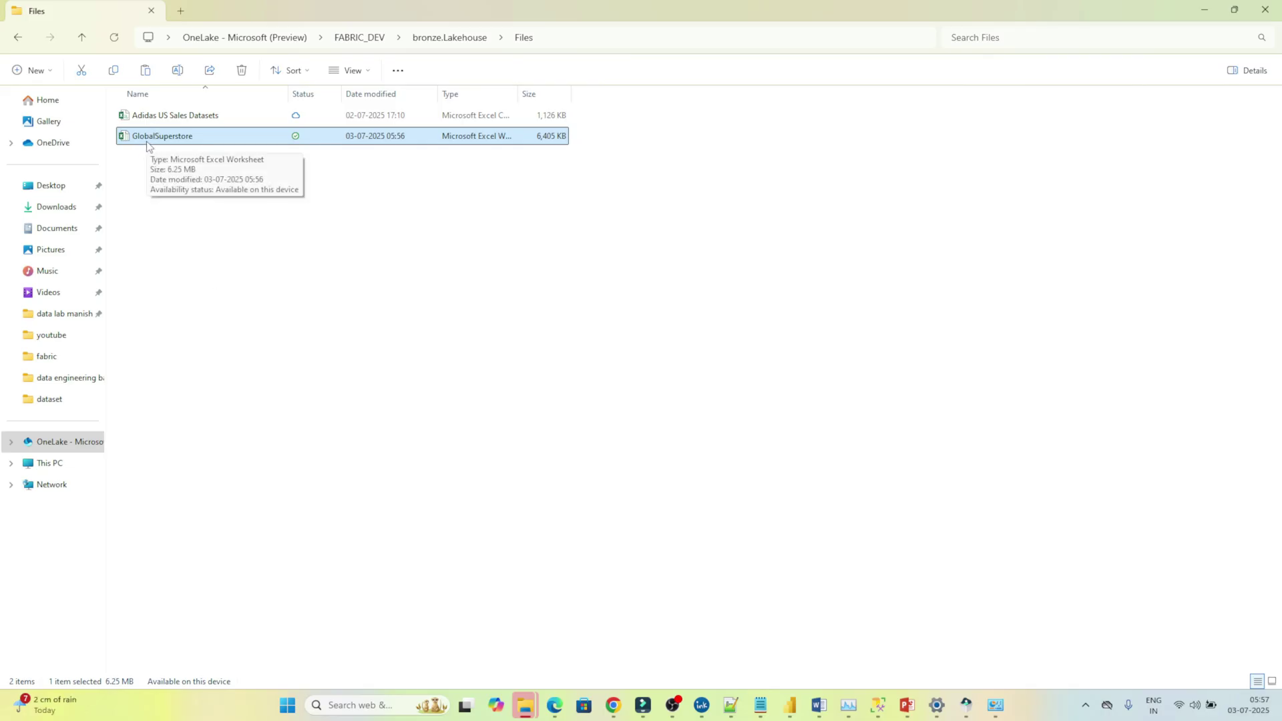
{"action": "key", "text": "Delete"}
{"action": "key", "text": "alt+Tab"}
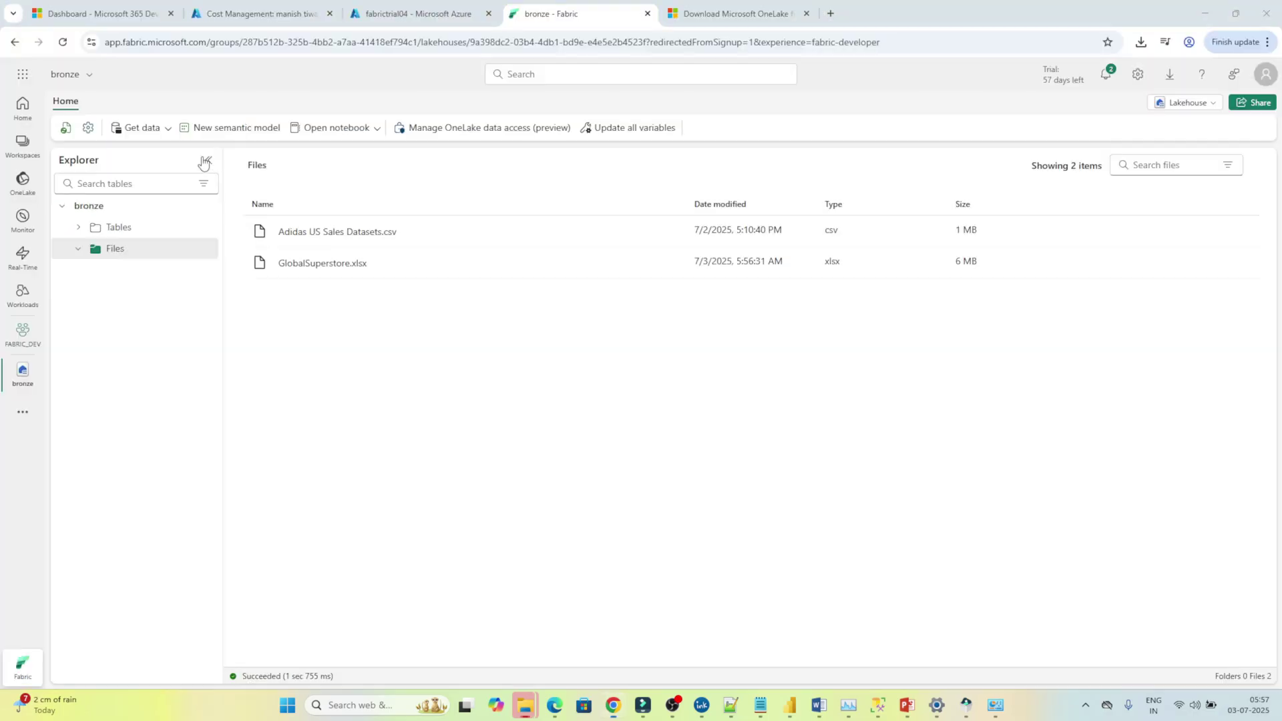
{"action": "left_click", "coordinate": [66, 127]}
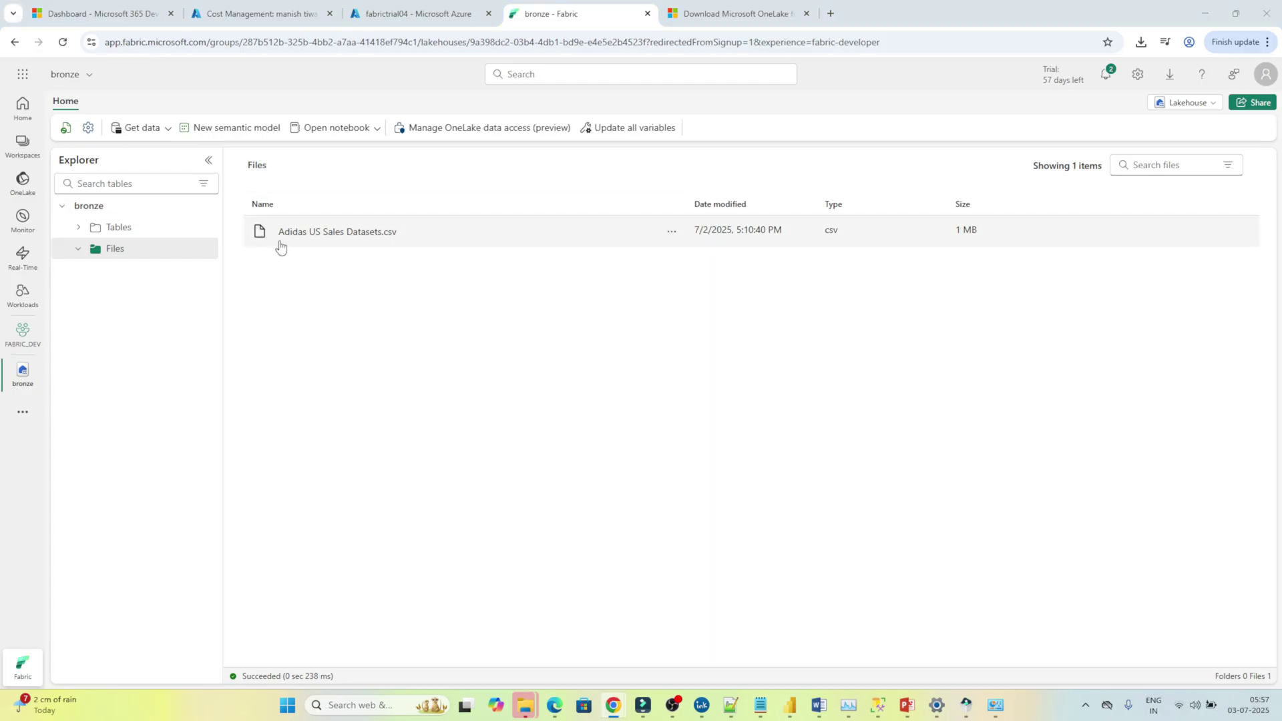
Step: Compare the Files contents in File Explorer and Fabric after the deletion, returning to File Explorer
{"action": "key", "text": "alt+Tab"}
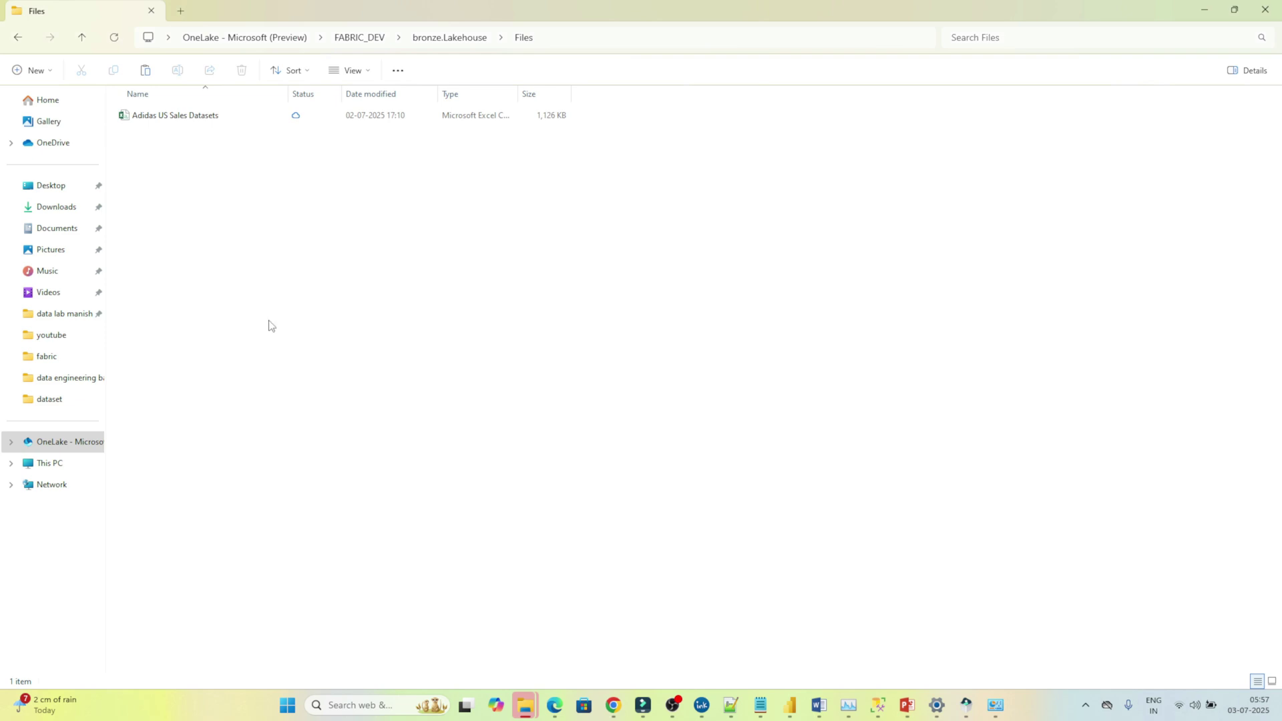
{"action": "key", "text": "alt+Tab"}
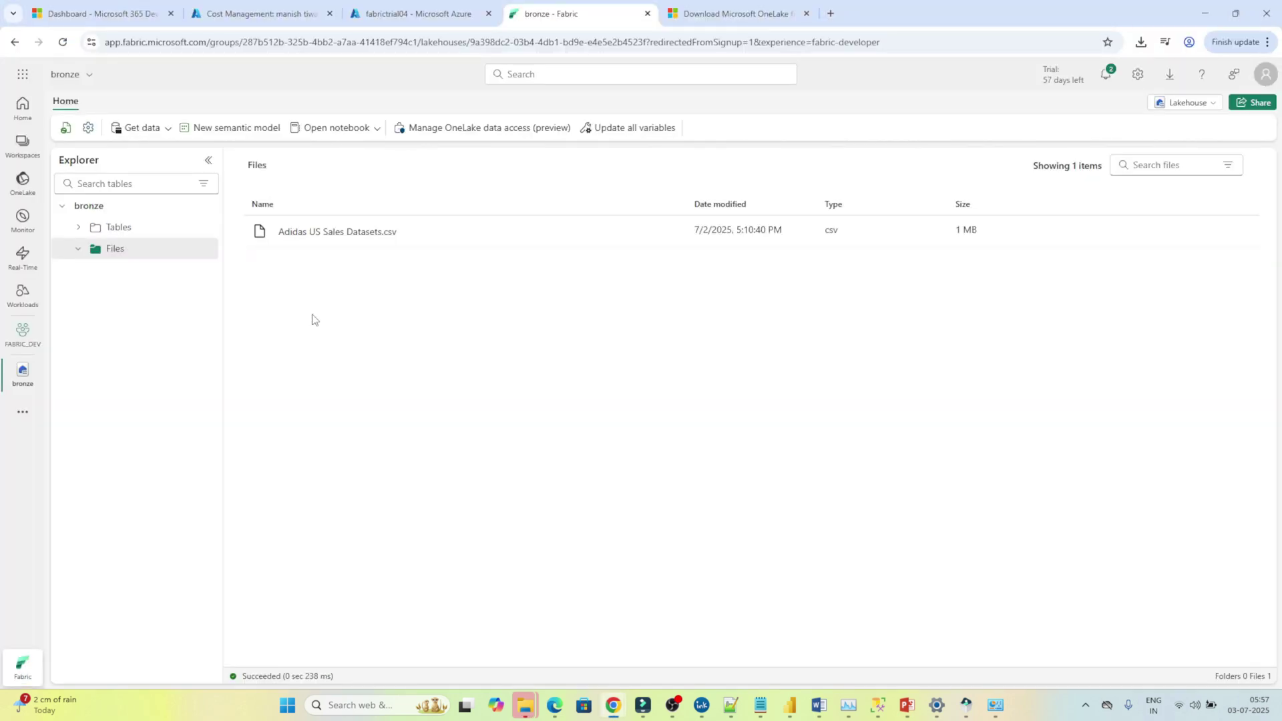
{"action": "key", "text": "alt+Tab"}
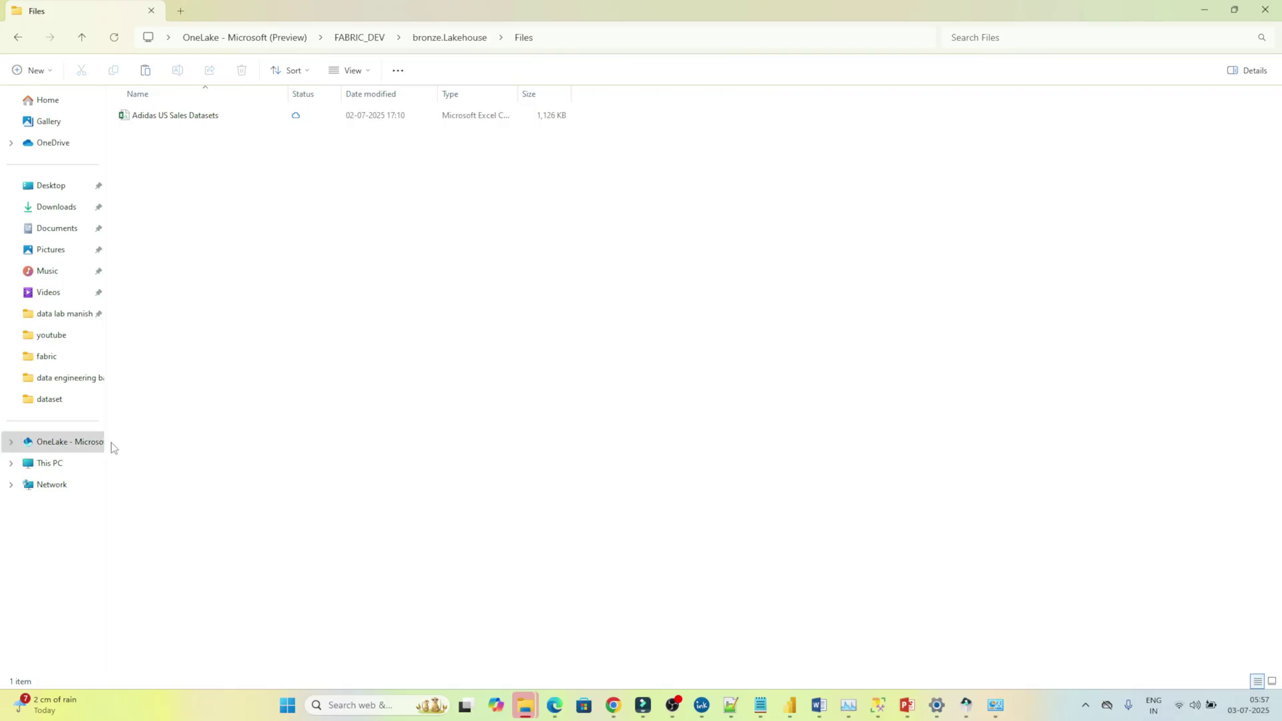
Step: Find the OneLake app through Windows search and uninstall it
{"action": "left_click", "coordinate": [348, 702]}
{"action": "type", "text": "o"}
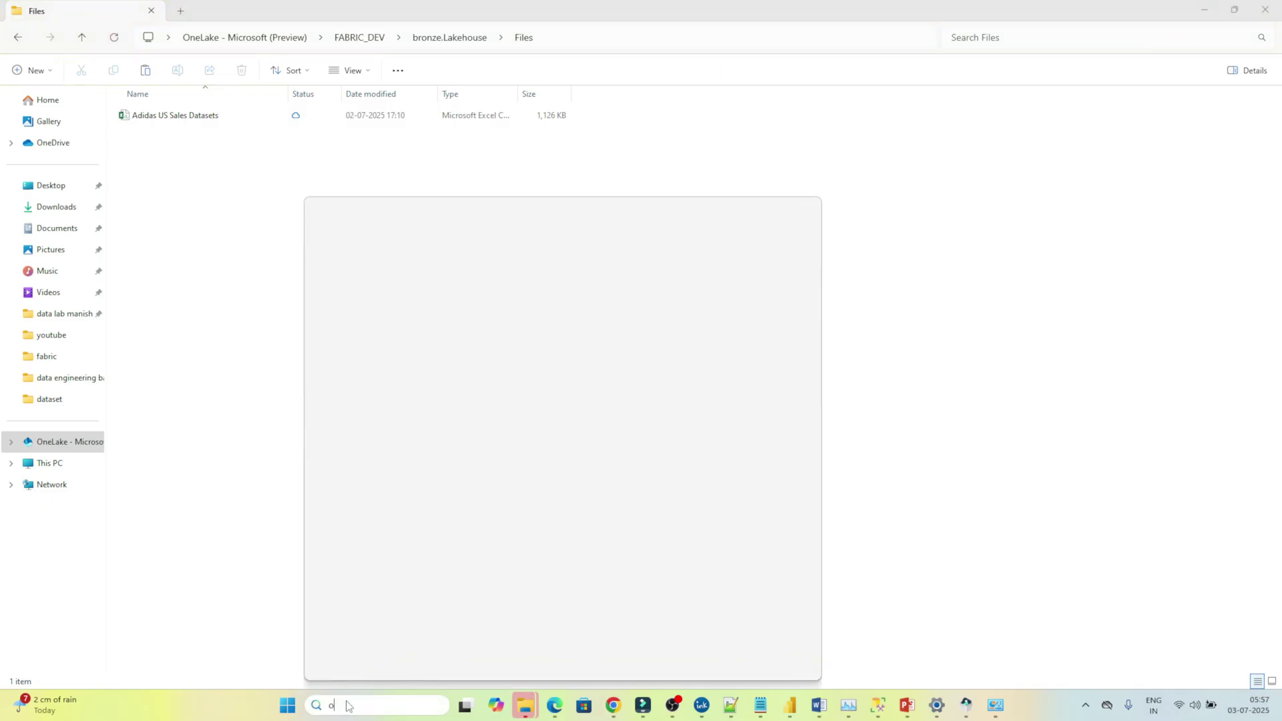
{"action": "type", "text": "neDrive"}
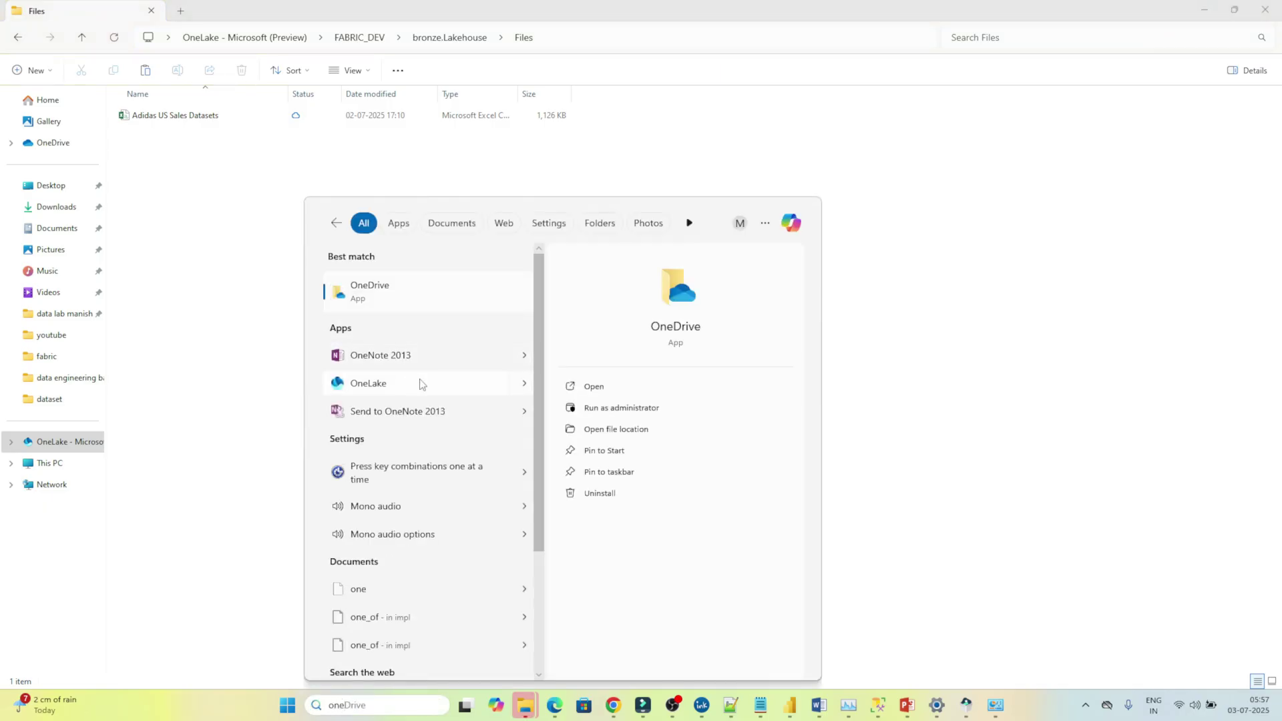
{"action": "left_click", "coordinate": [529, 386]}
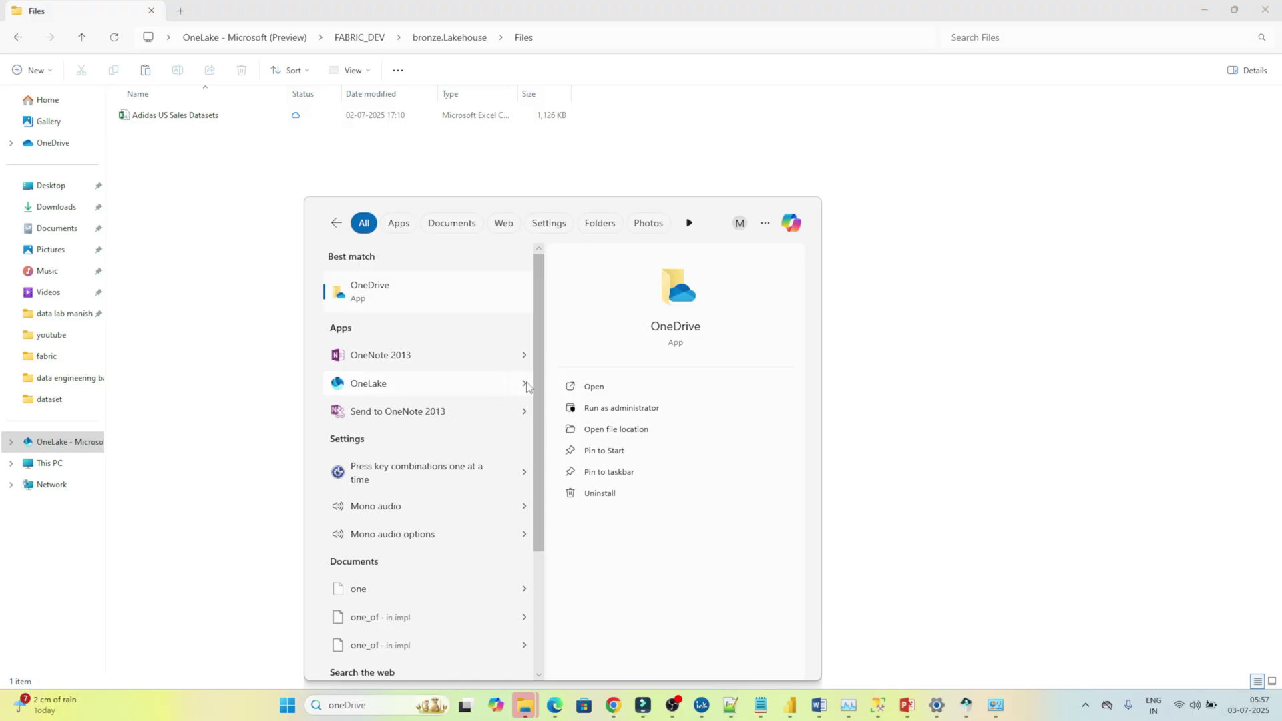
{"action": "left_click", "coordinate": [586, 493]}
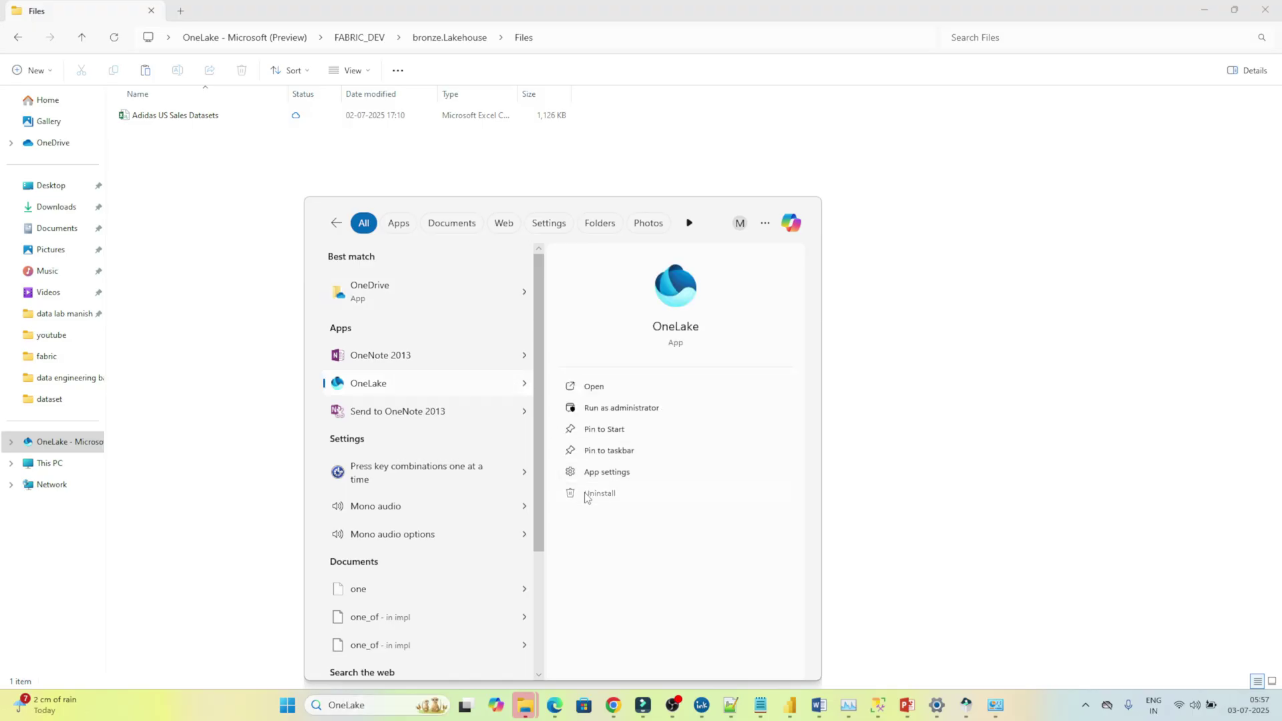
{"action": "left_click", "coordinate": [490, 454]}
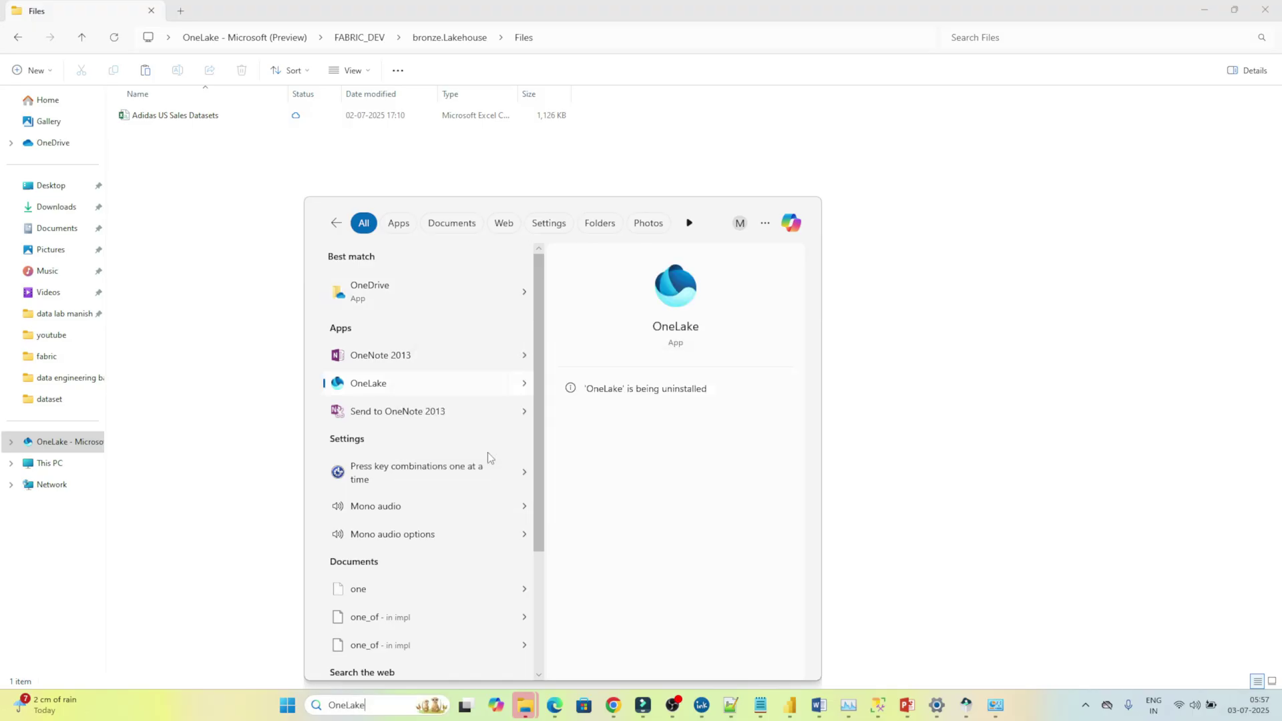